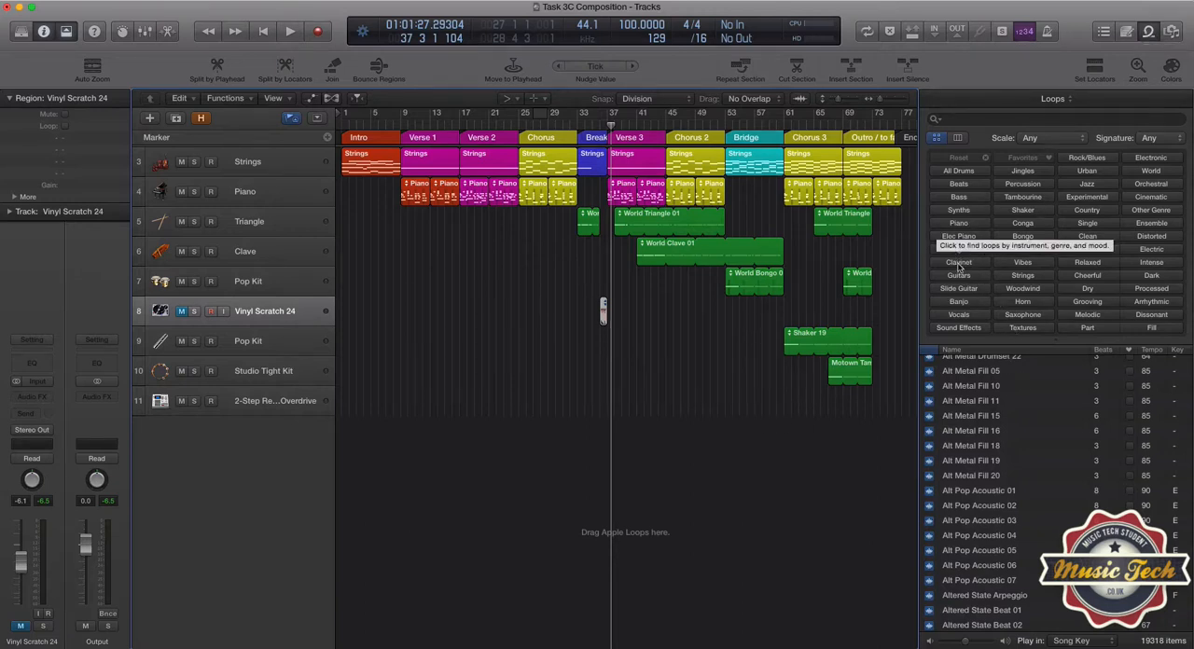
Filter the loop library to Beats and preview the Brickhouse Tech Beat loop.
left_click(958, 185)
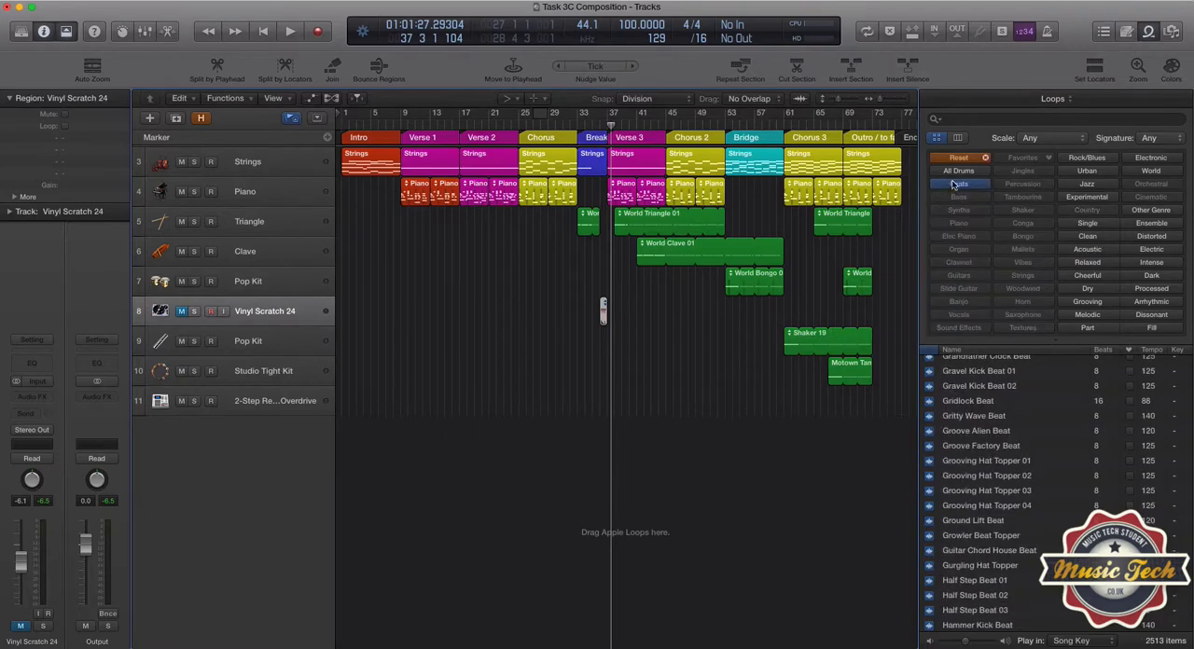
scroll(985, 442, "up", 15)
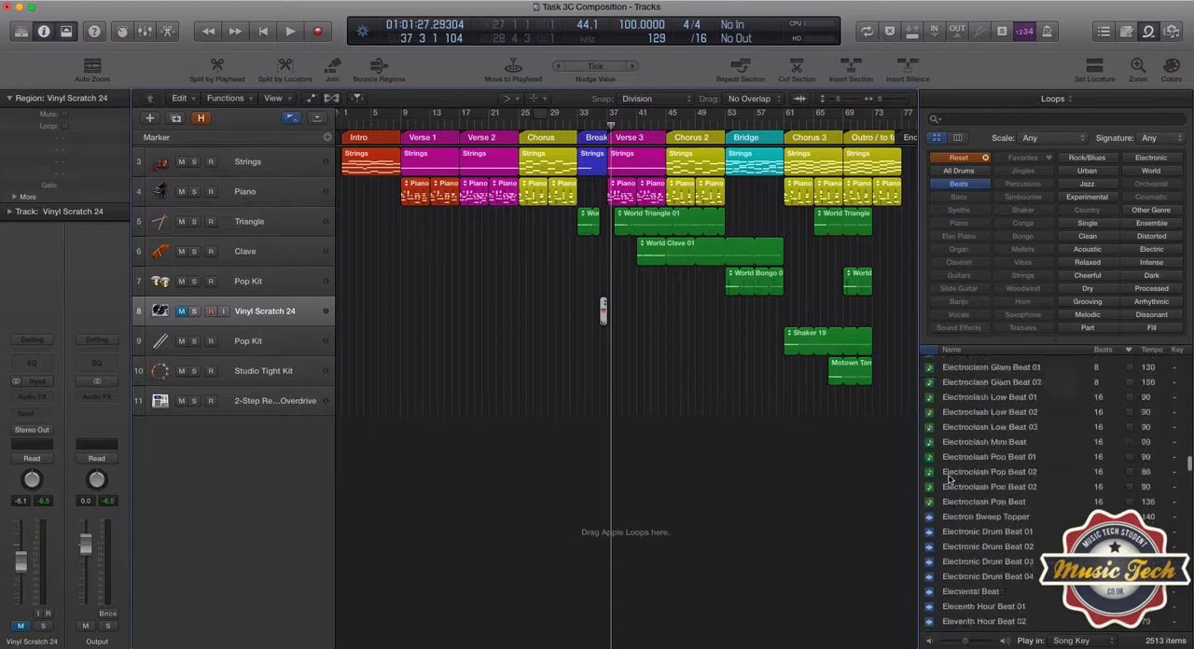
scroll(947, 484, "up", 15)
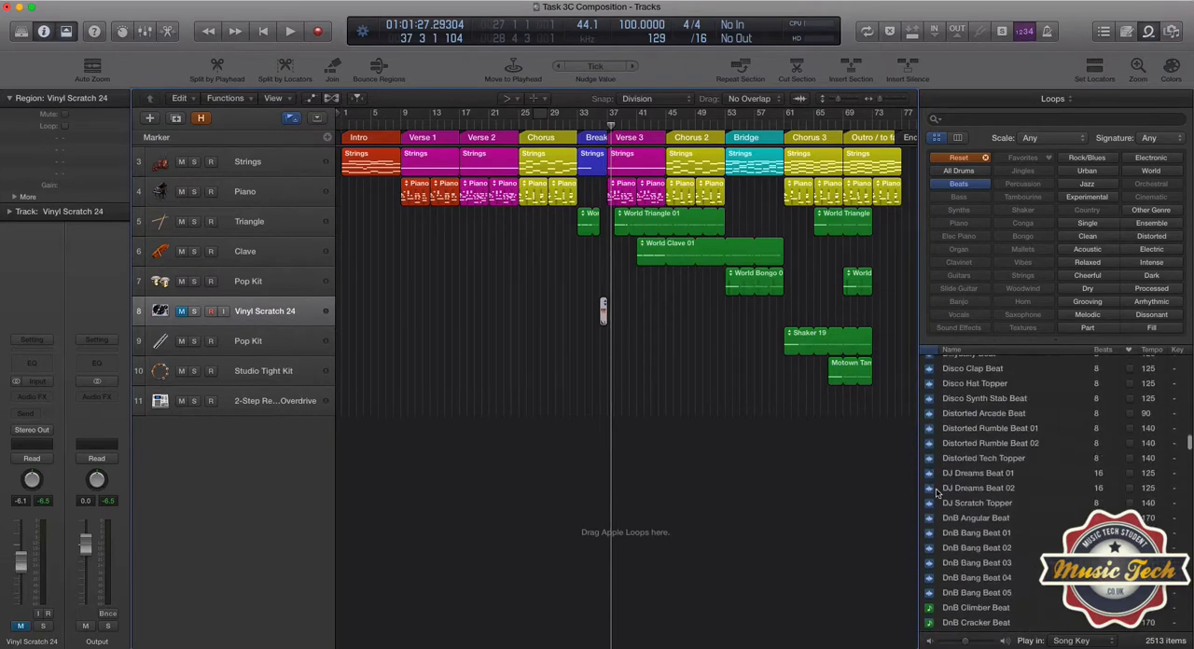
scroll(948, 485, "up", 15)
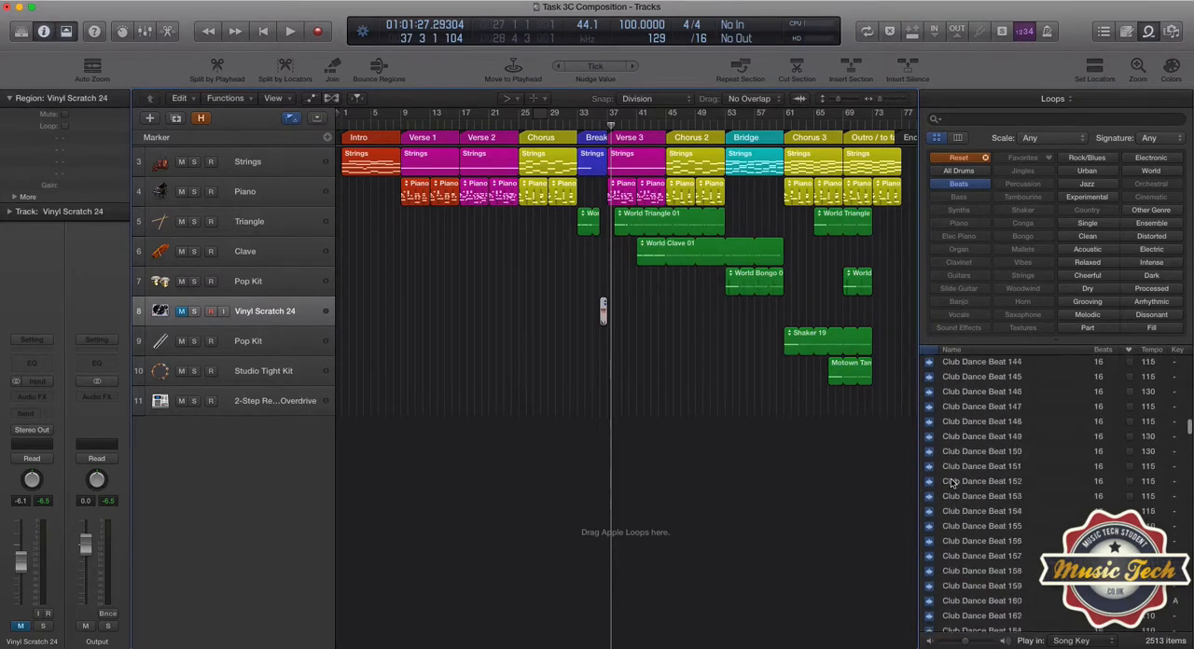
scroll(952, 486, "up", 15)
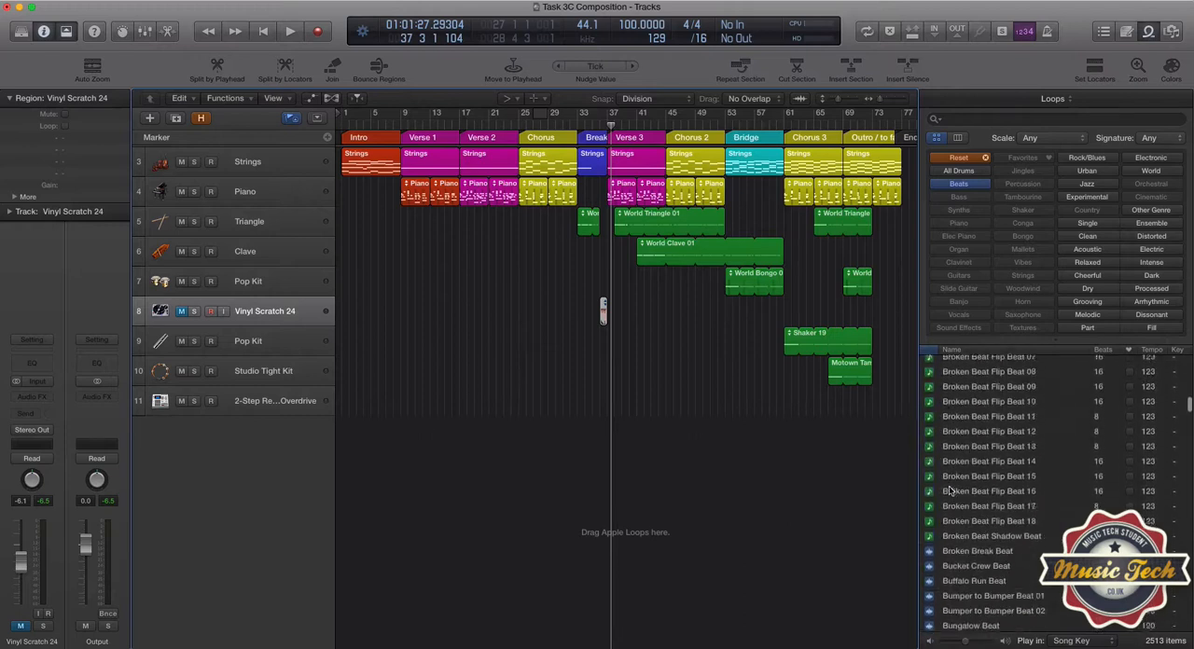
scroll(971, 436, "up", 5)
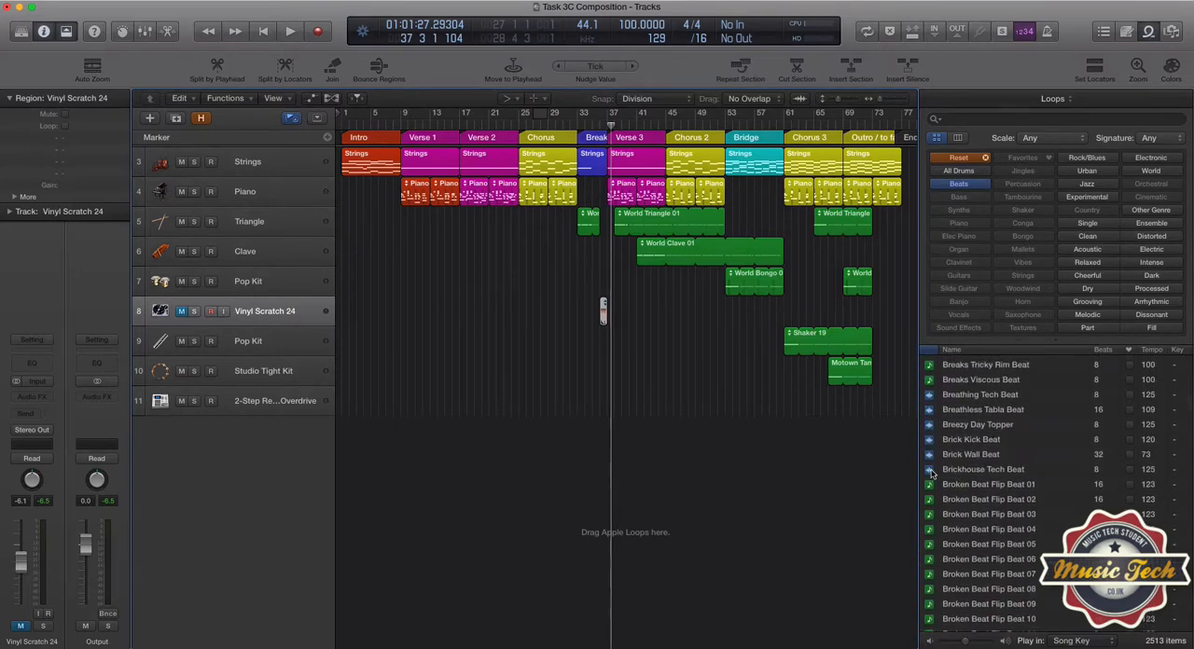
scroll(976, 457, "down", 2)
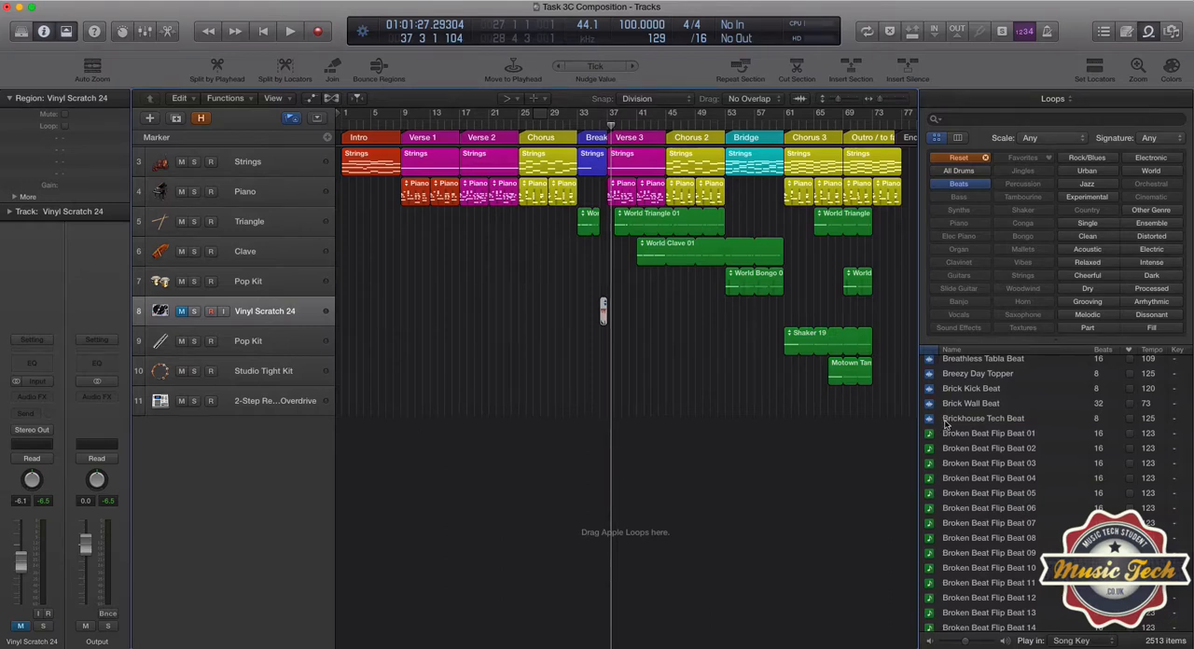
left_click(949, 422)
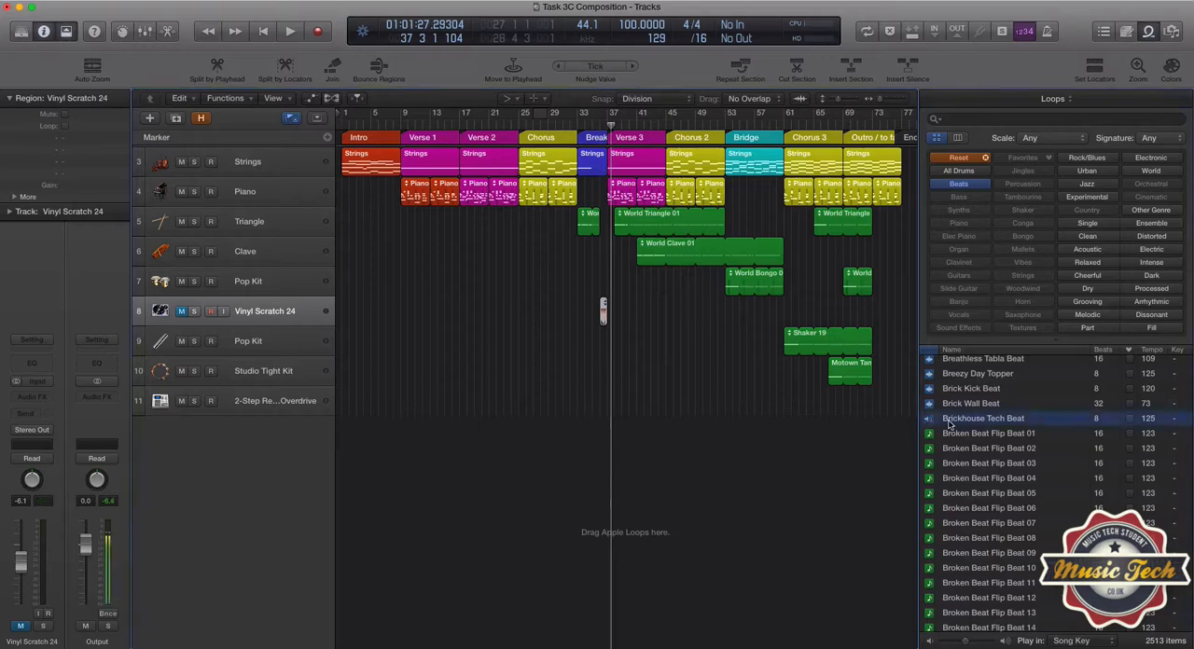
key("space")
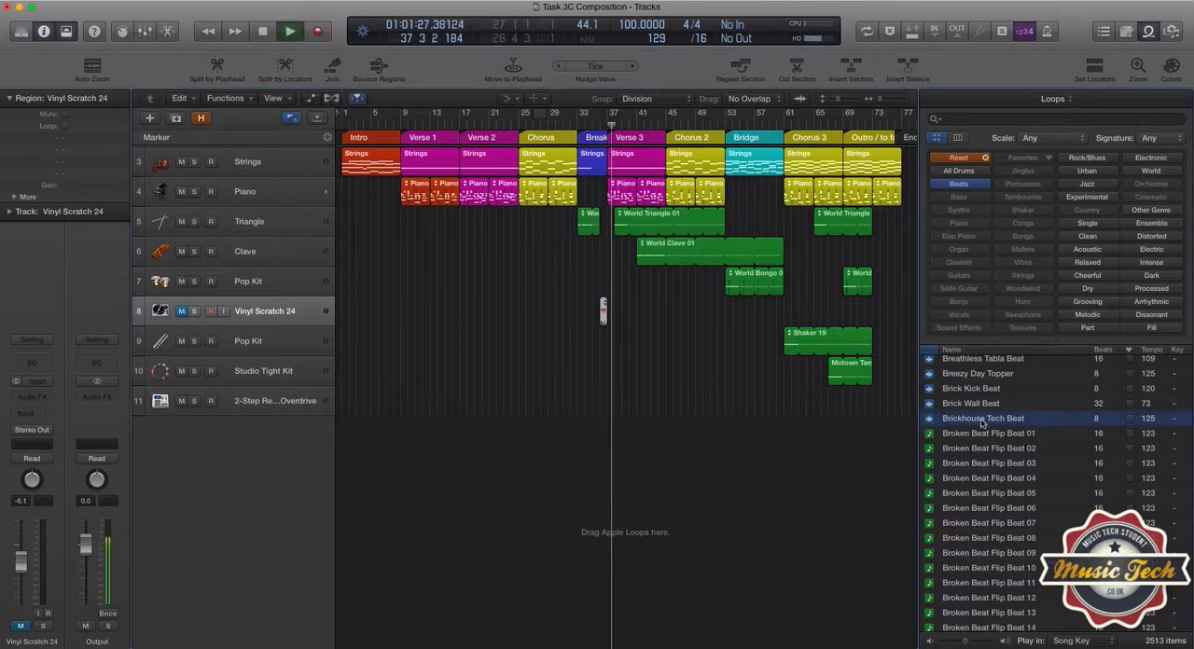
key("space")
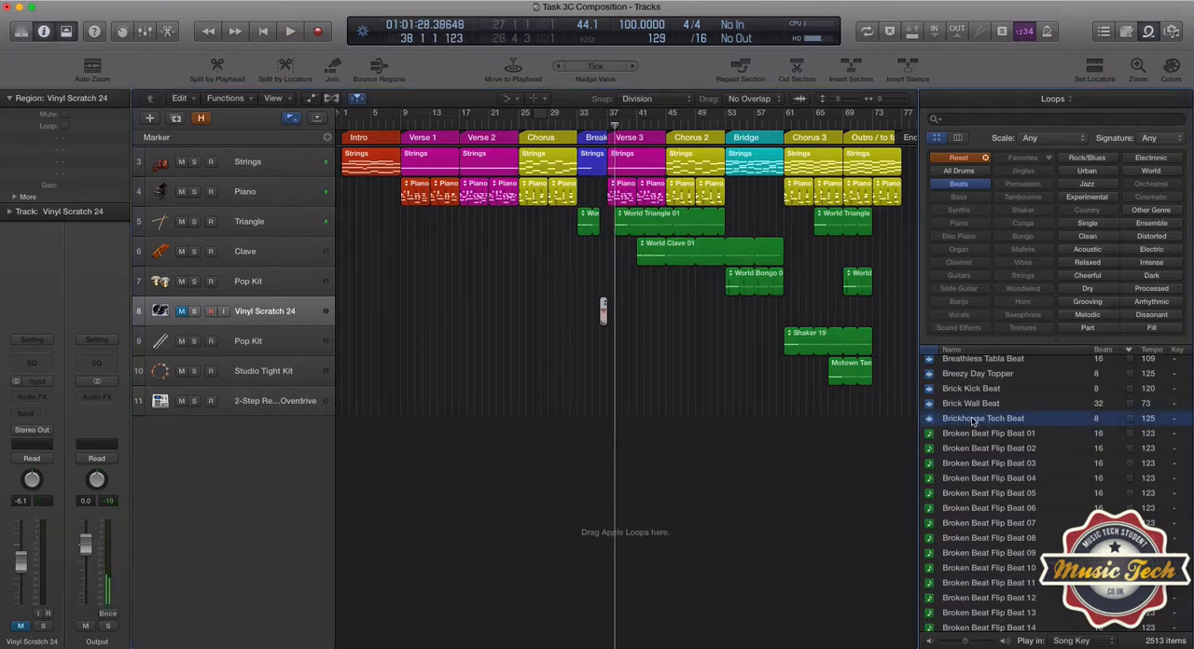
Add the Brickhouse Tech Beat loop on a new track below the last one and move it to about bar 29 with the Pointer Tool.
left_click_drag(973, 422, 570, 445)
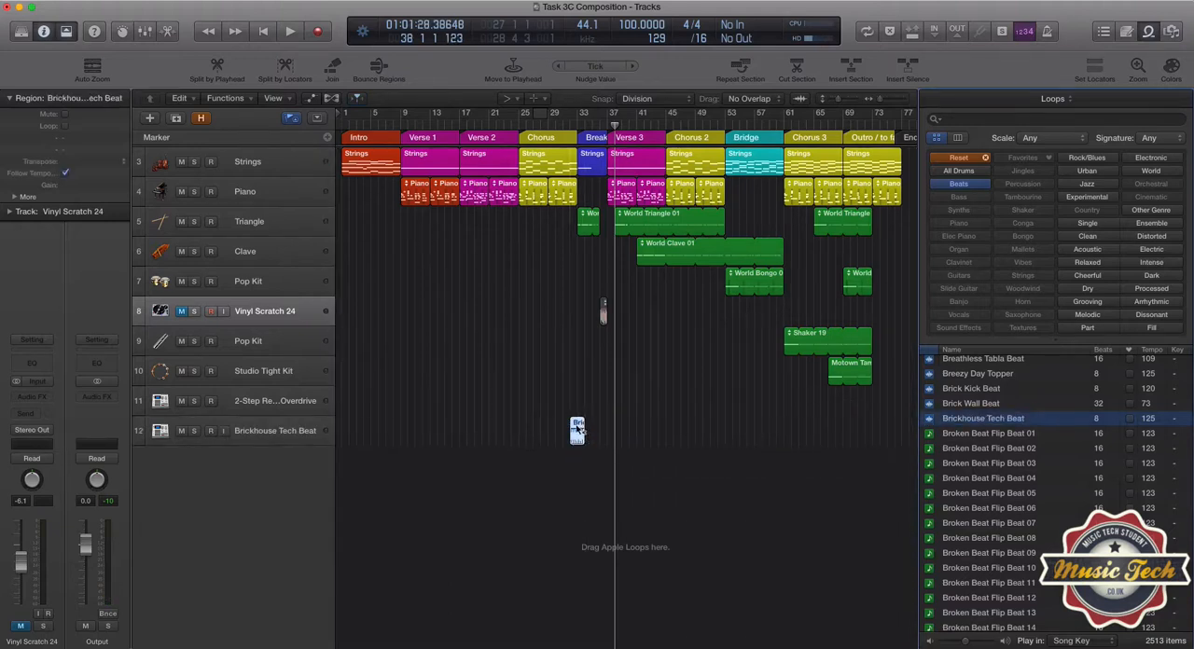
left_click(518, 100)
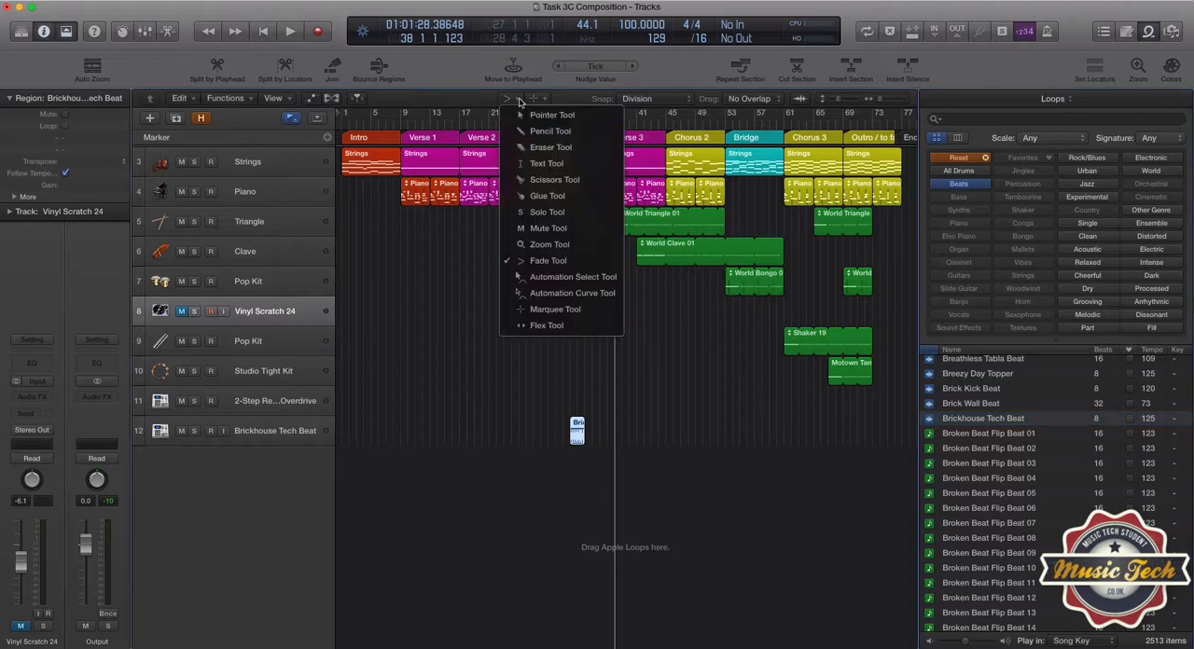
left_click(523, 115)
left_click_drag(576, 429, 555, 427)
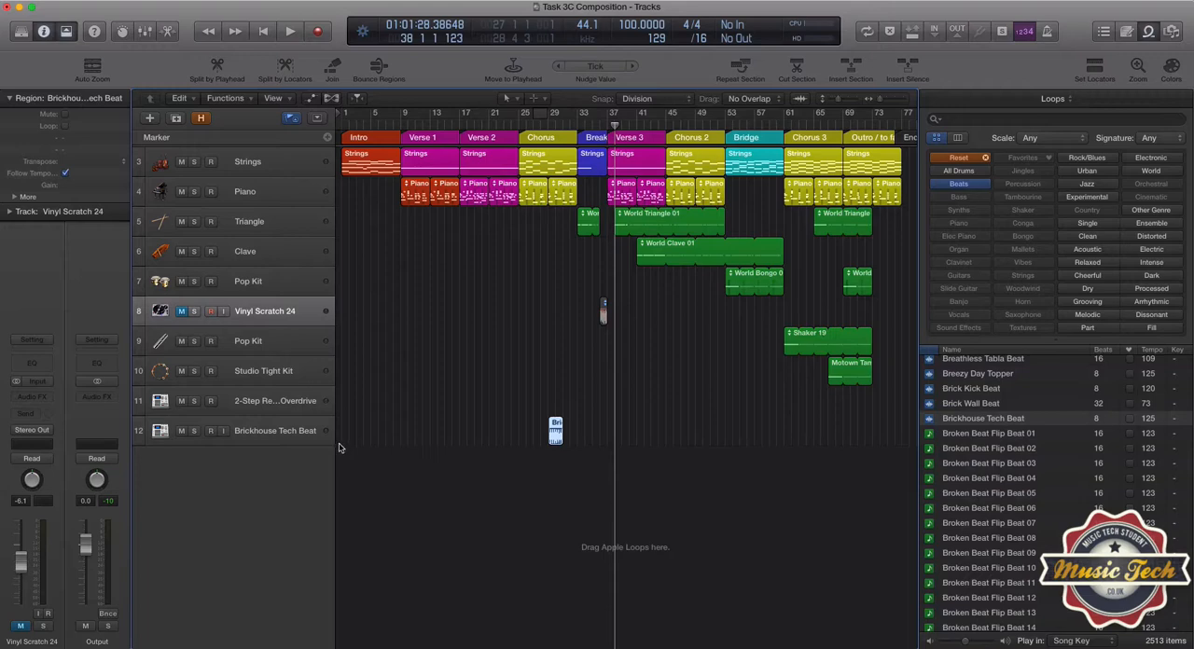
Inspect the Brickhouse Tech Beat waveform in the audio editor, and align the region's start with the playhead at bar 29.
double_click(556, 434)
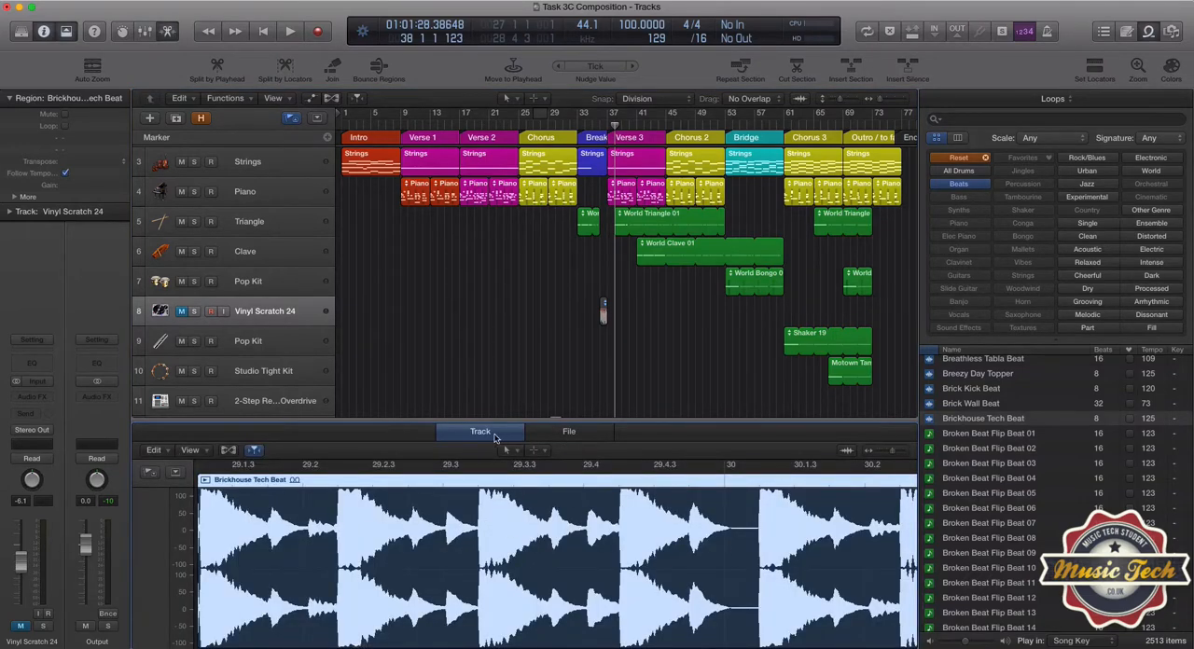
key("e")
left_click(545, 128)
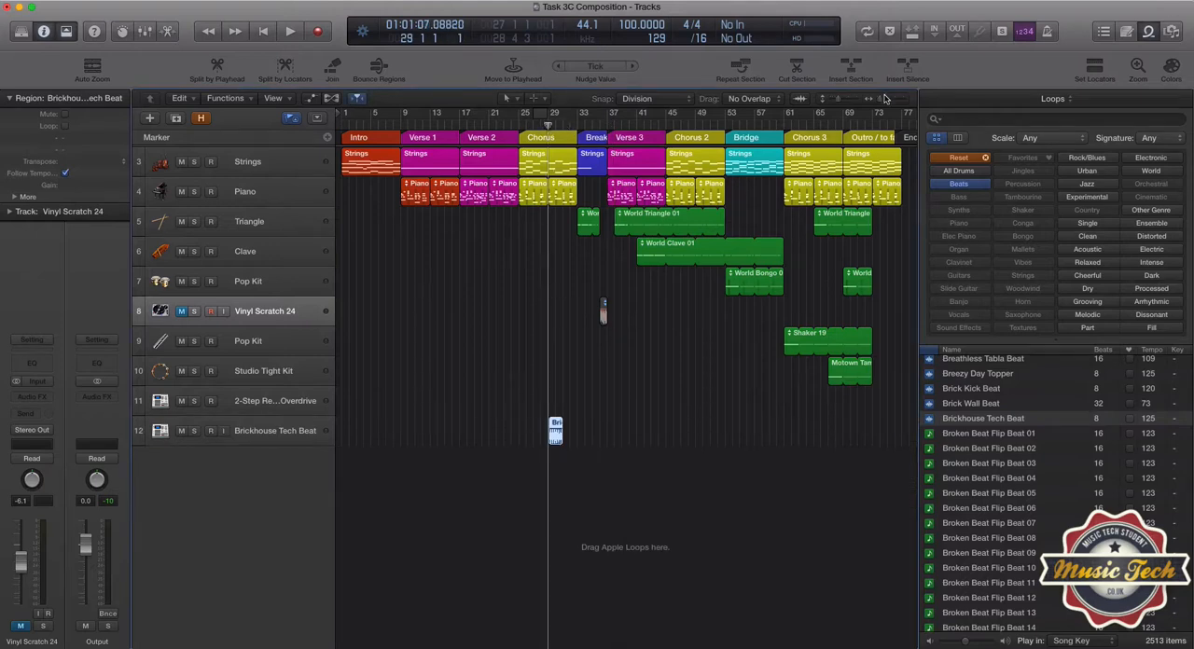
left_click_drag(878, 101, 887, 101)
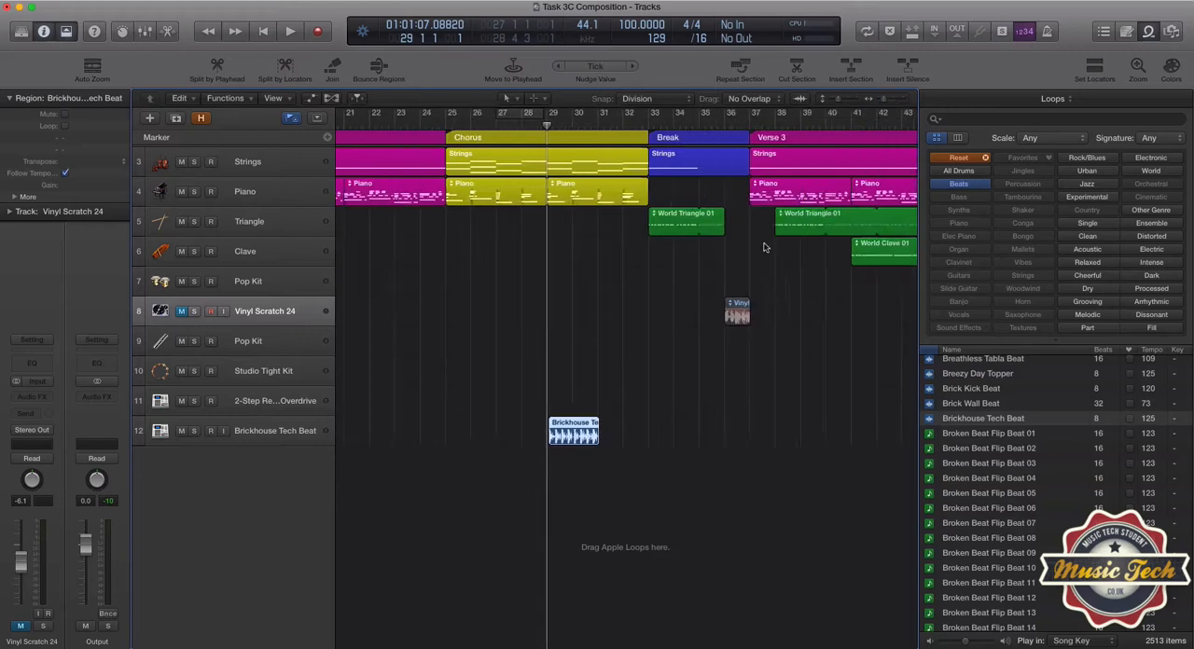
left_click_drag(573, 425, 569, 425)
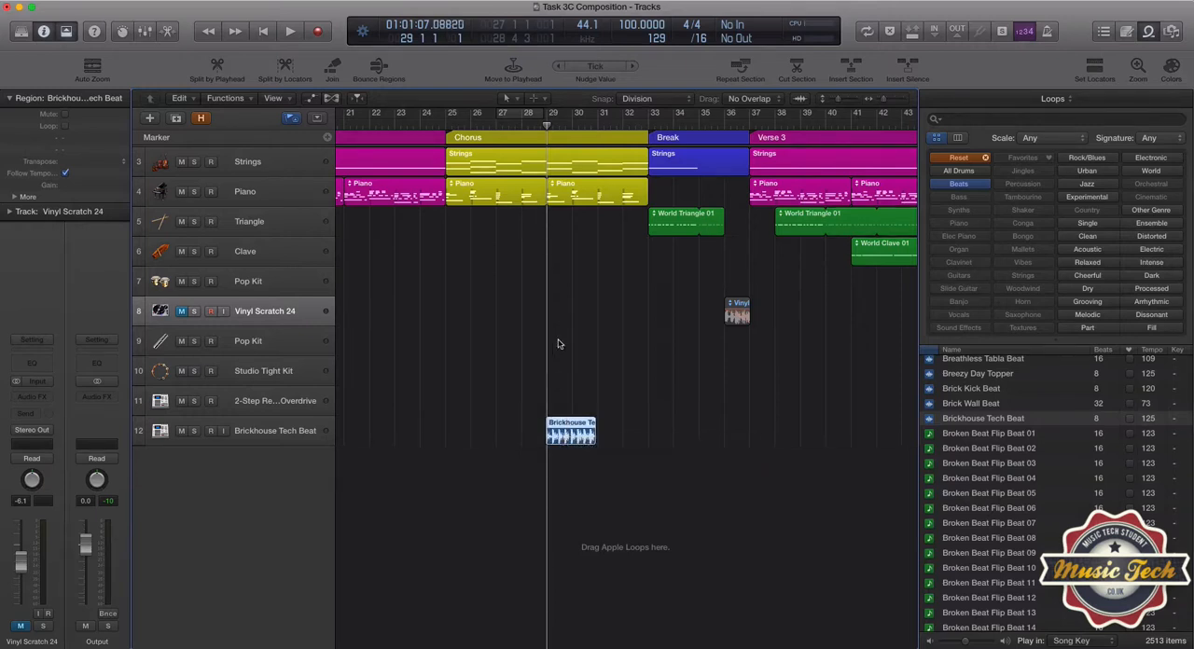
Fine-tune the Brickhouse Tech Beat region's start at bar 29 and play the region back with the other tracks.
key("space")
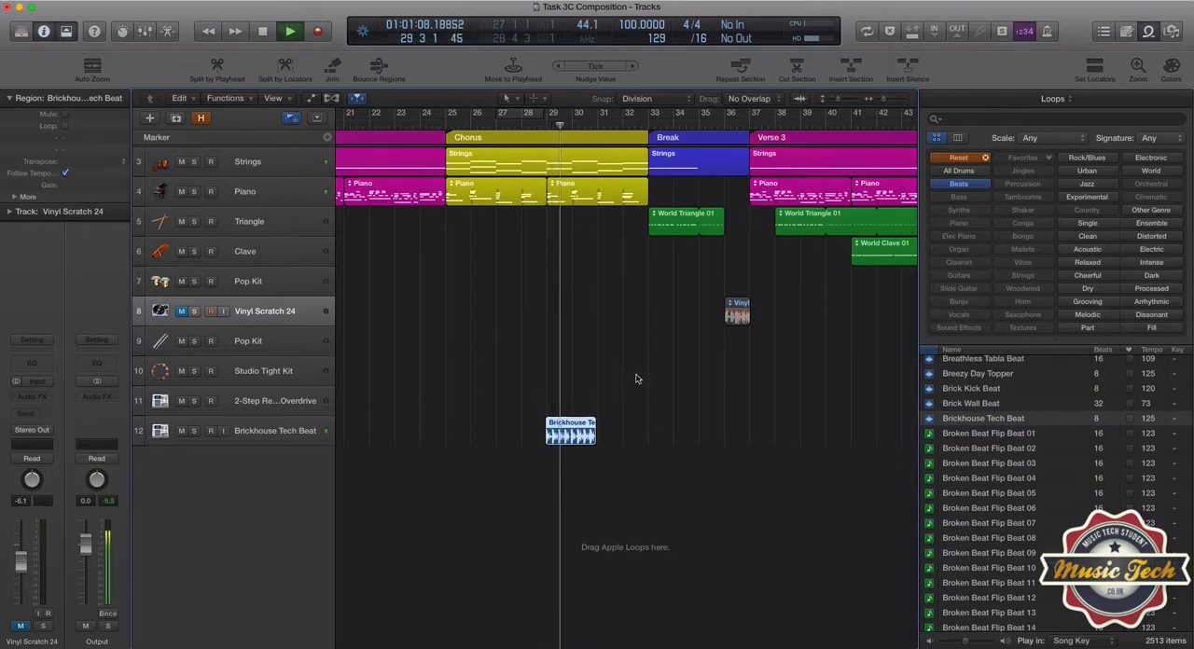
key("space")
left_click_drag(883, 100, 888, 100)
left_click_drag(533, 427, 537, 426)
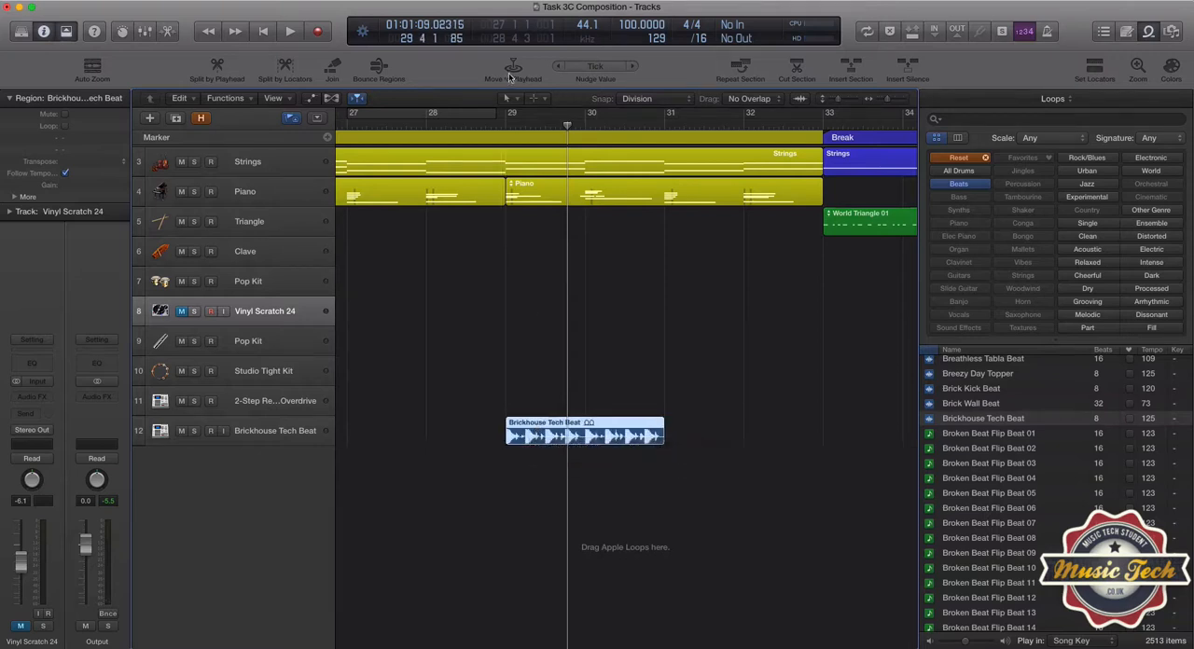
double_click(471, 128)
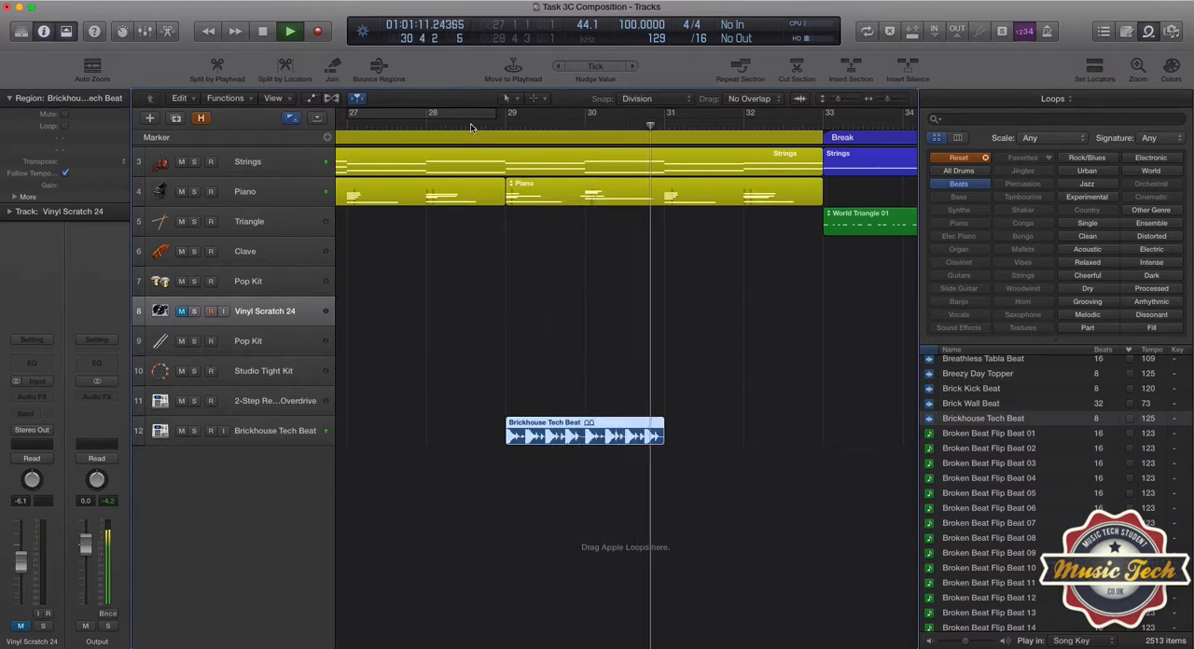
key("space")
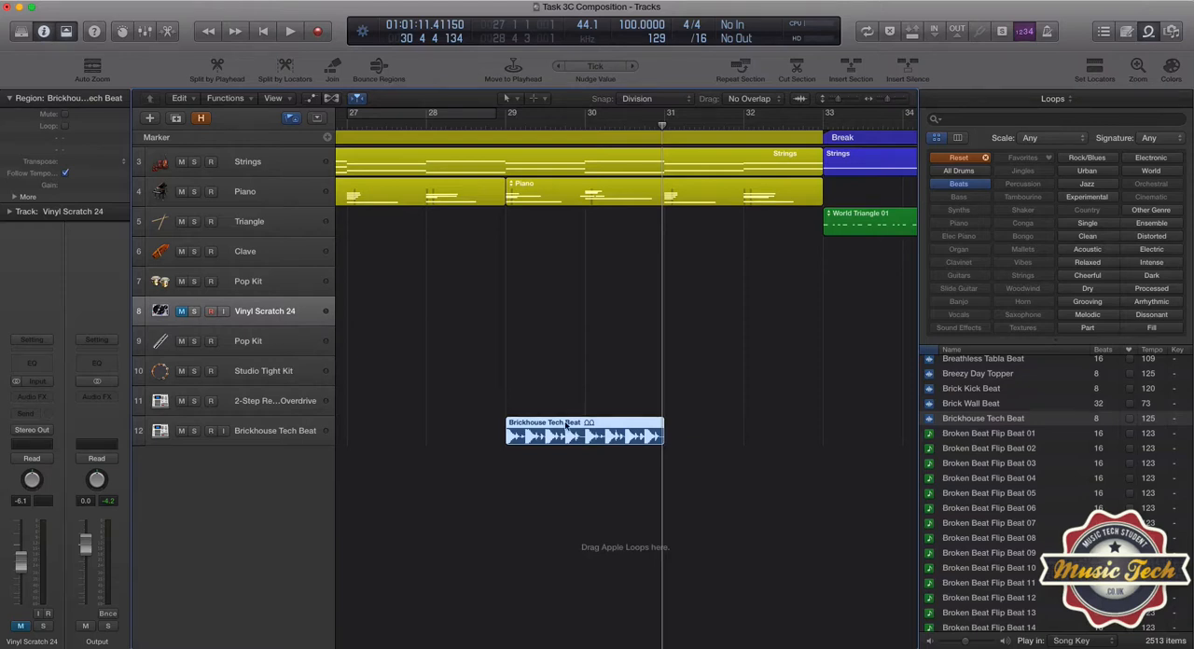
Delete the Brickhouse Tech Beat region, its track and the 2-Step Overdrive track above it.
key("Delete")
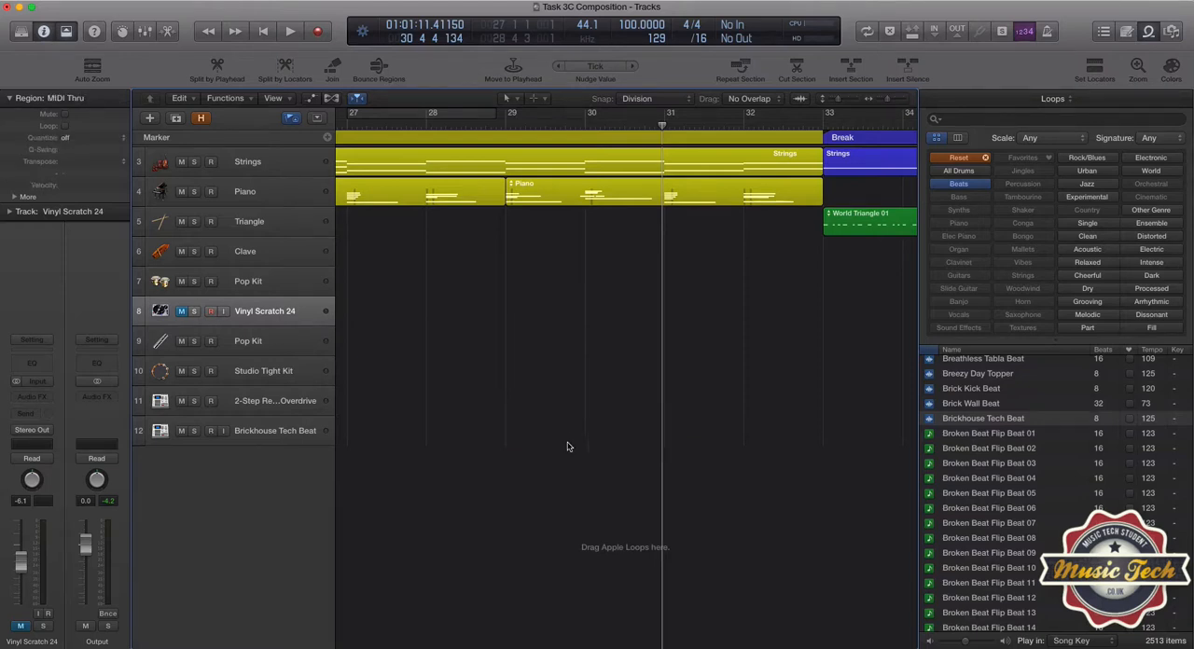
left_click(265, 435)
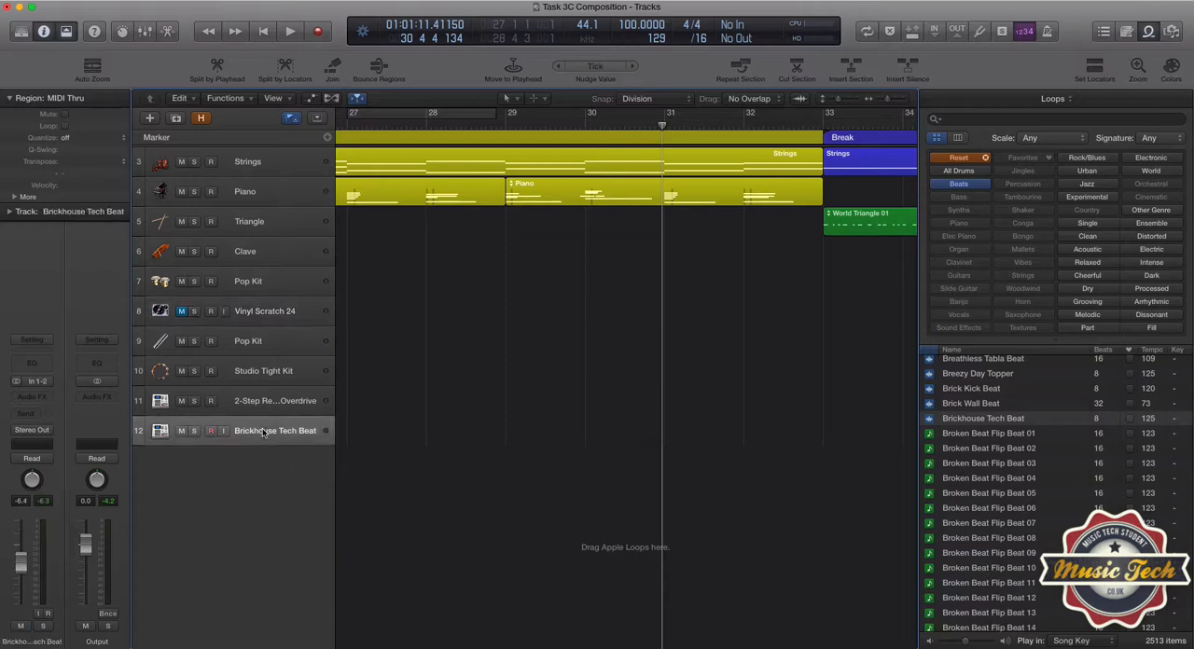
key("super+BackSpace")
key("super+BackSpace")
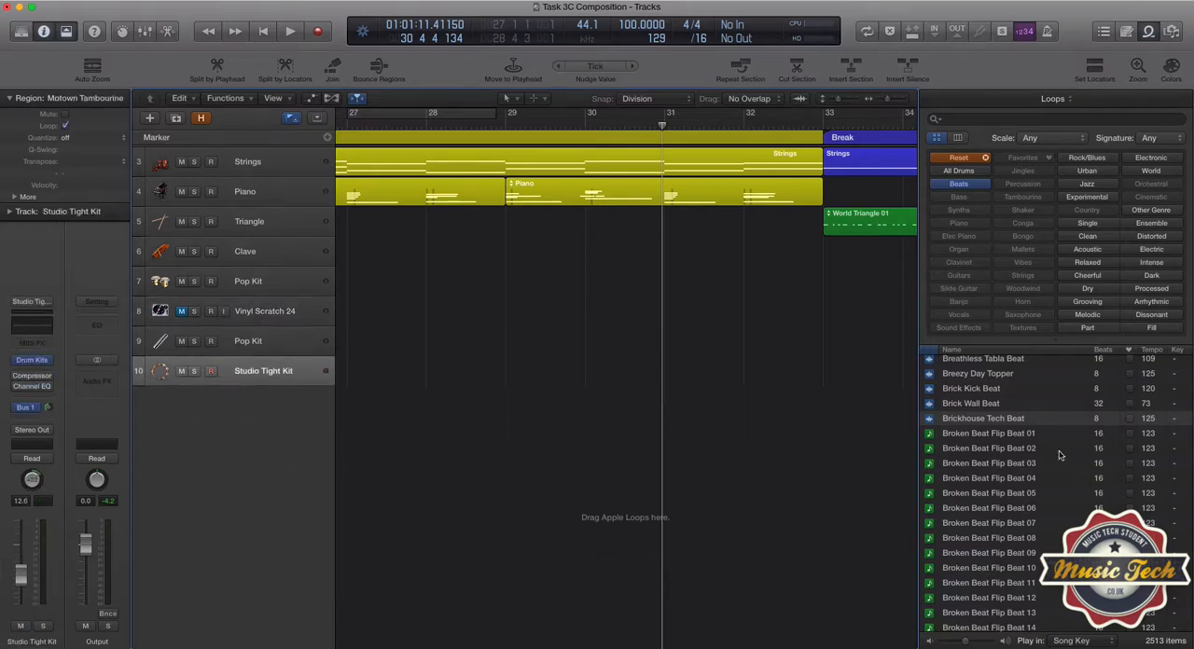
Preview the Broken Beat Flip Beat 01 MIDI loop and add it on a new track starting at bar 29.
left_click(932, 436)
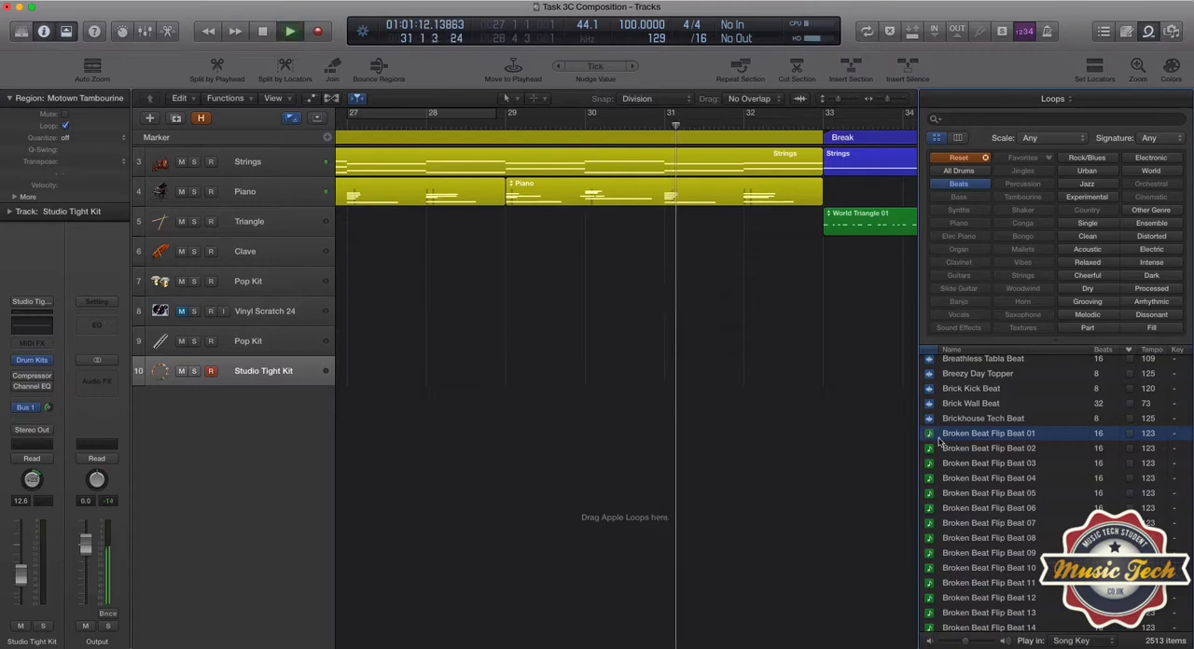
left_click(932, 437)
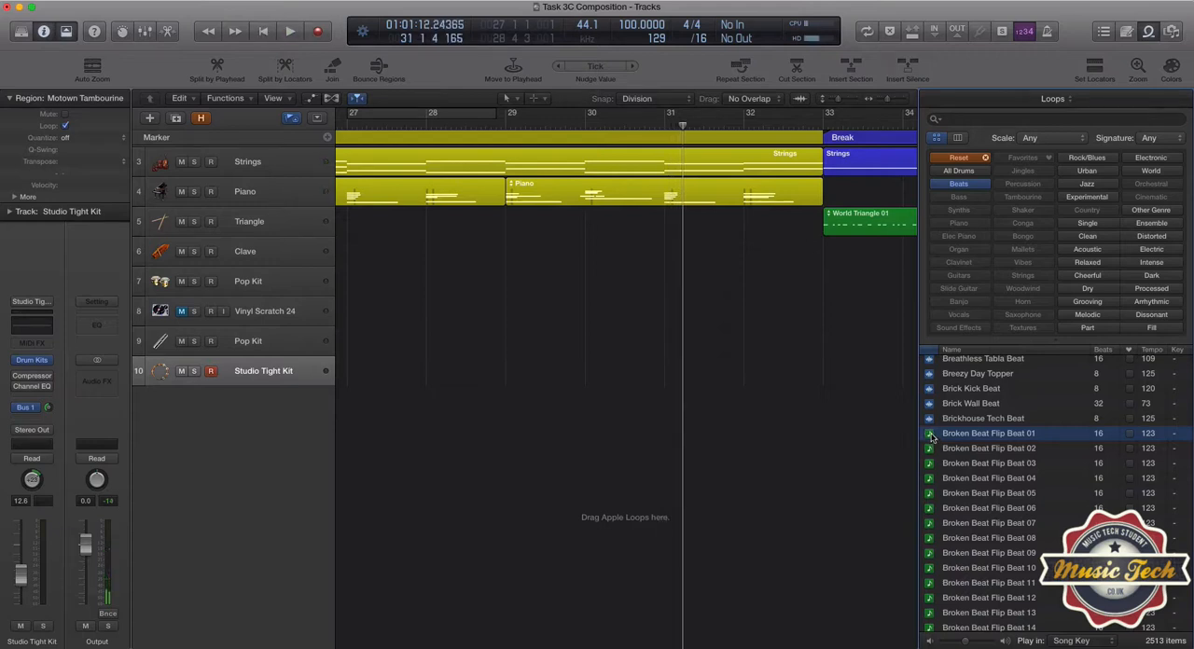
left_click_drag(931, 437, 550, 420)
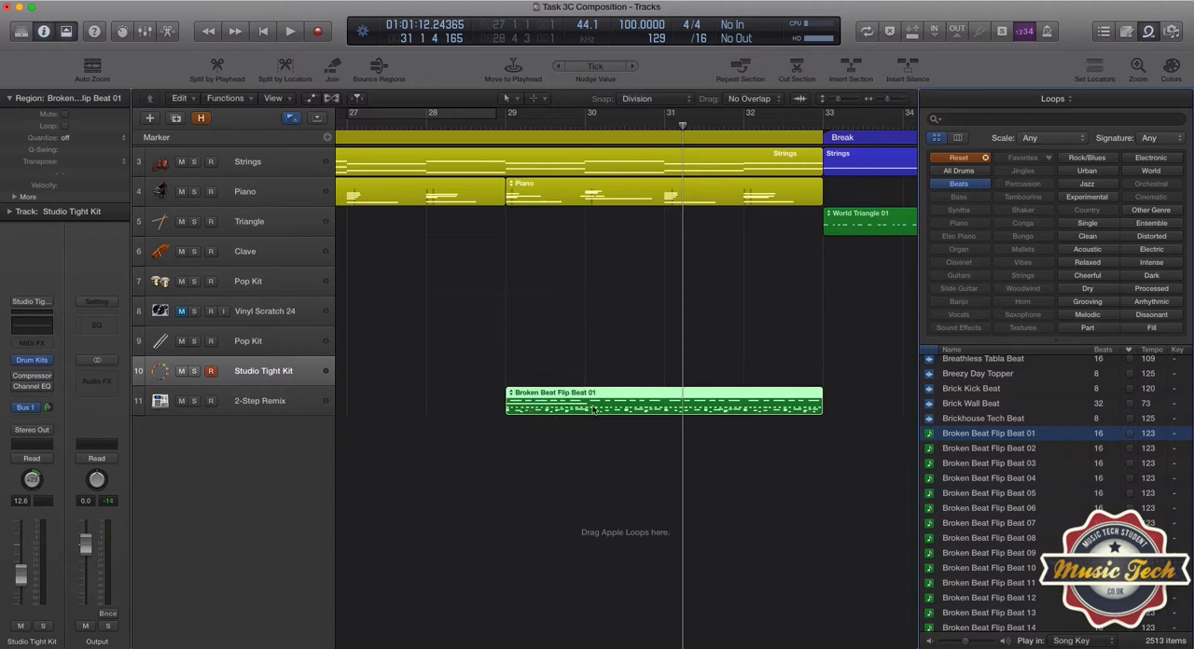
Open the Broken Beat Flip Beat 01 region in the Piano Roll, enlarge the editor and bring the whole region into view.
double_click(550, 409)
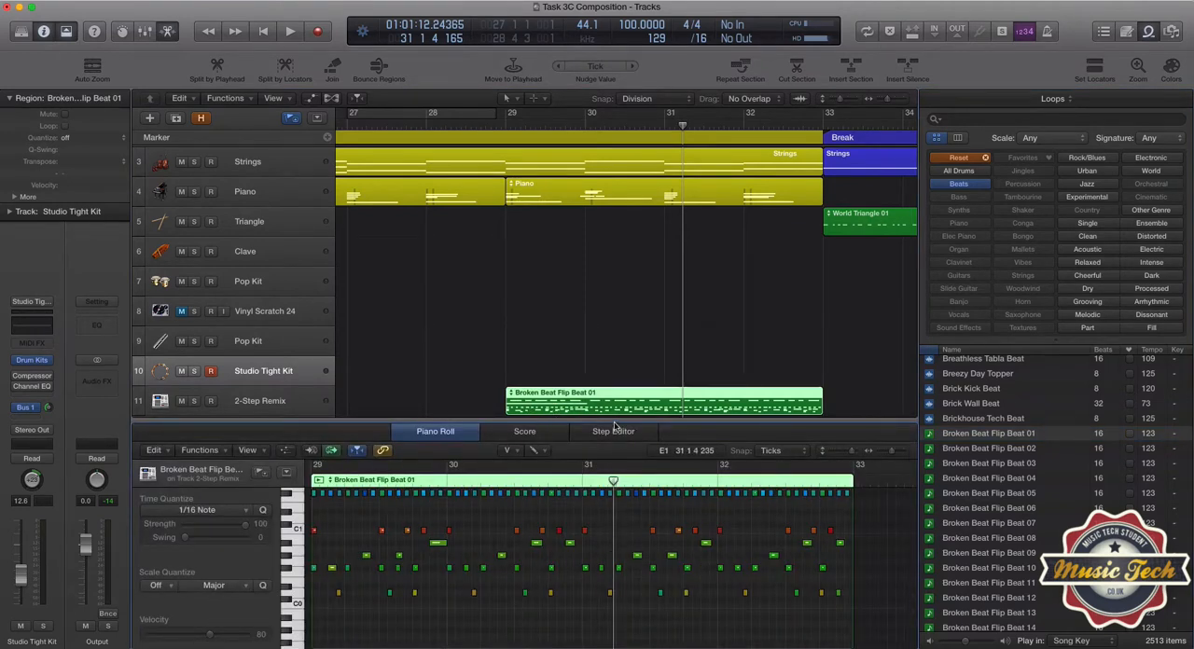
left_click_drag(613, 424, 614, 369)
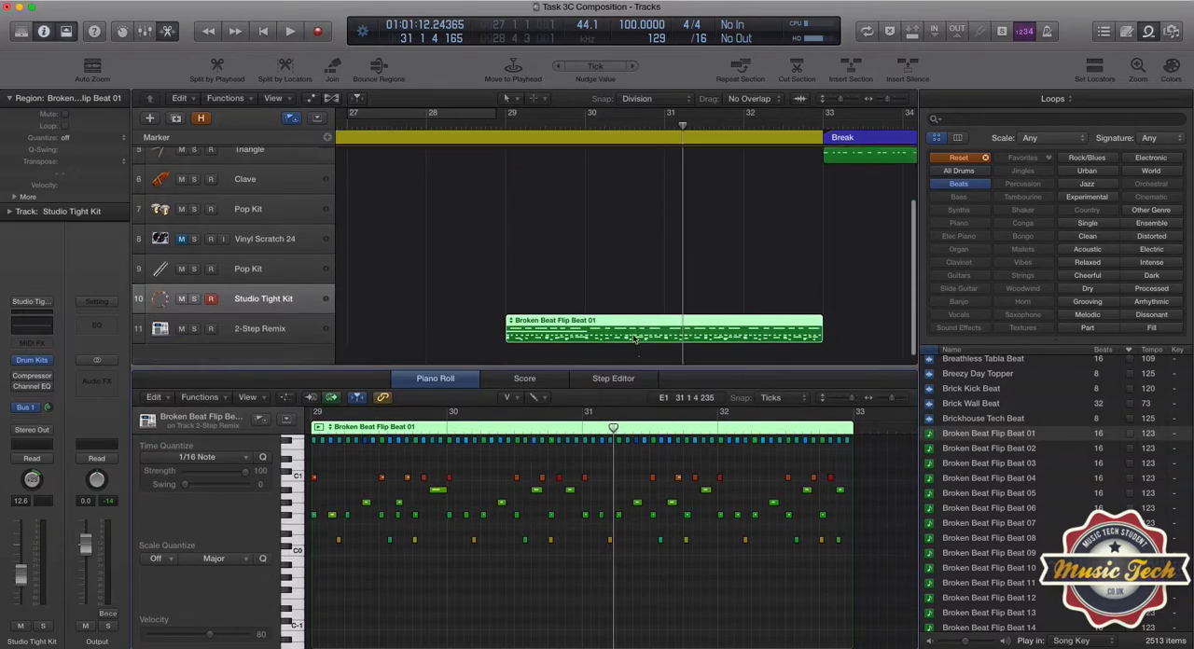
scroll(635, 340, "down", 1)
scroll(474, 485, "left", 3)
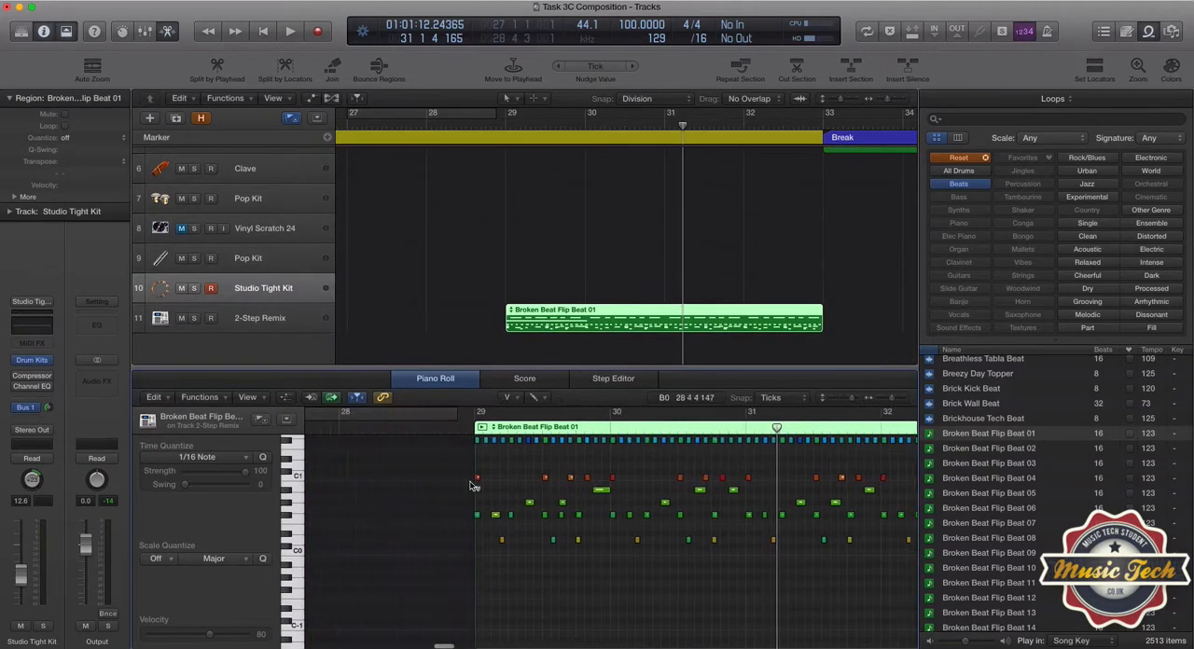
scroll(474, 485, "right", 3)
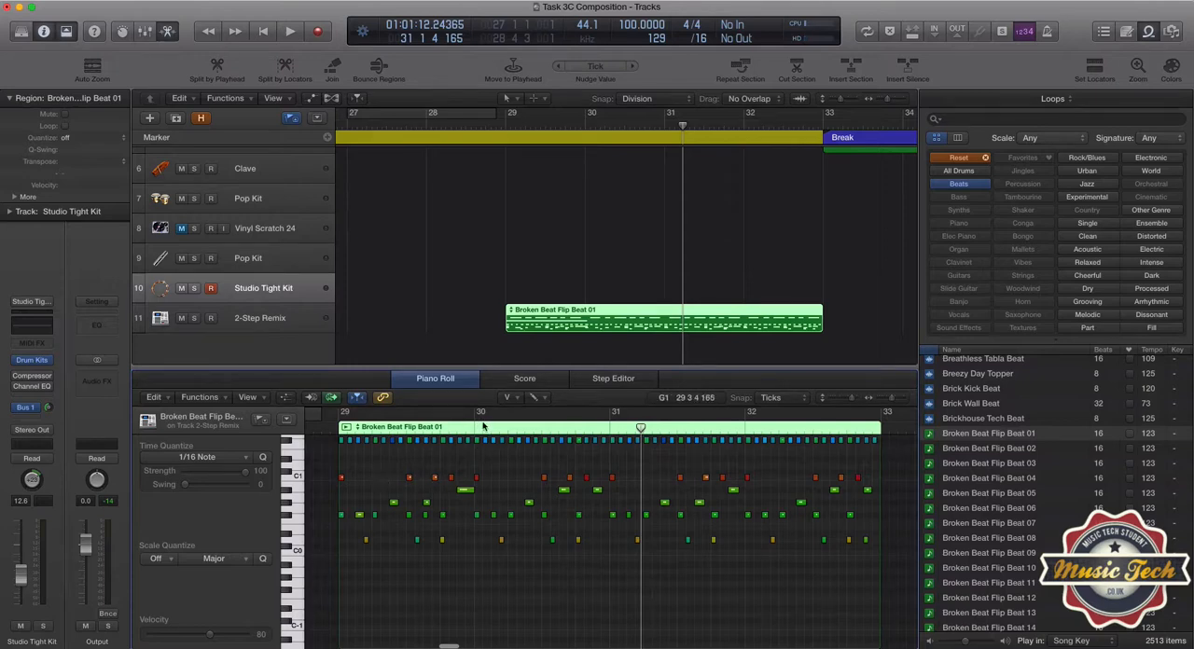
Using the Pointer Tool, delete the six F#0 notes in bar 29 and the middle of that bar's three lowest notes.
left_click(509, 398)
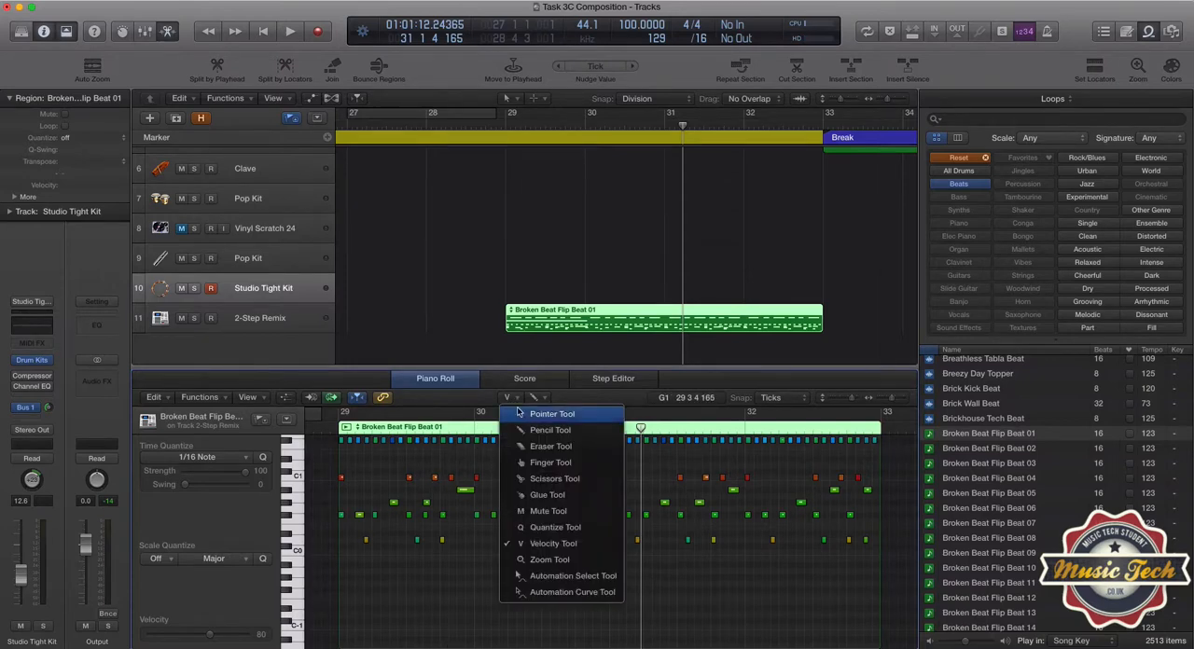
left_click(521, 414)
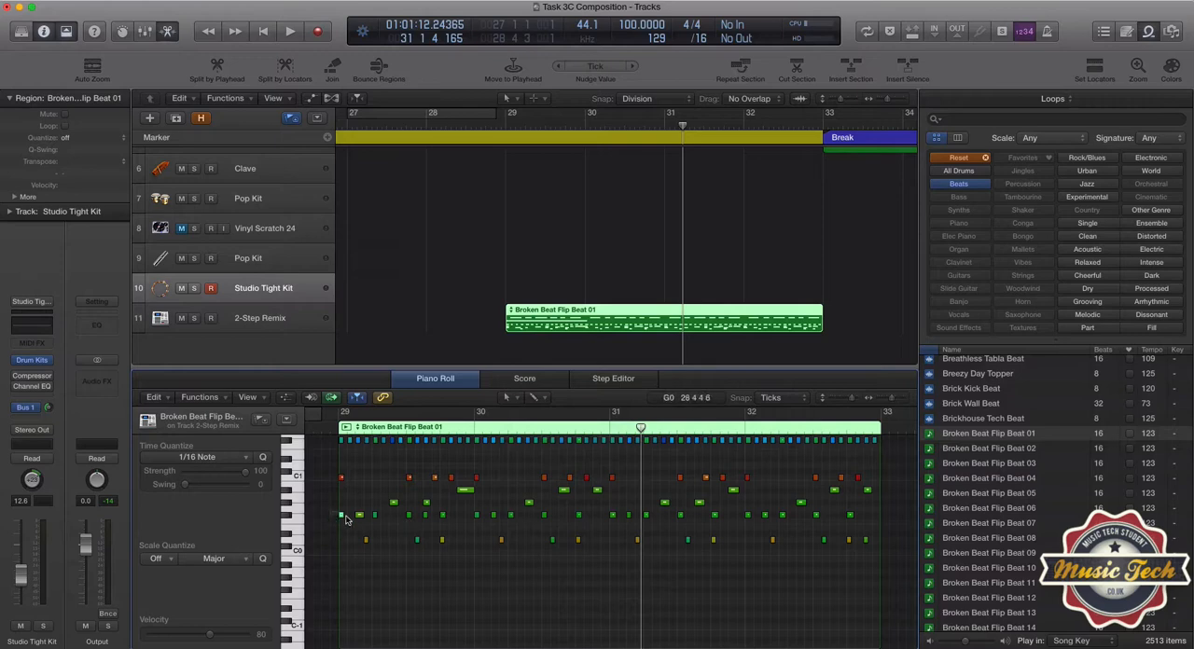
left_click_drag(333, 509, 448, 525)
key("Delete")
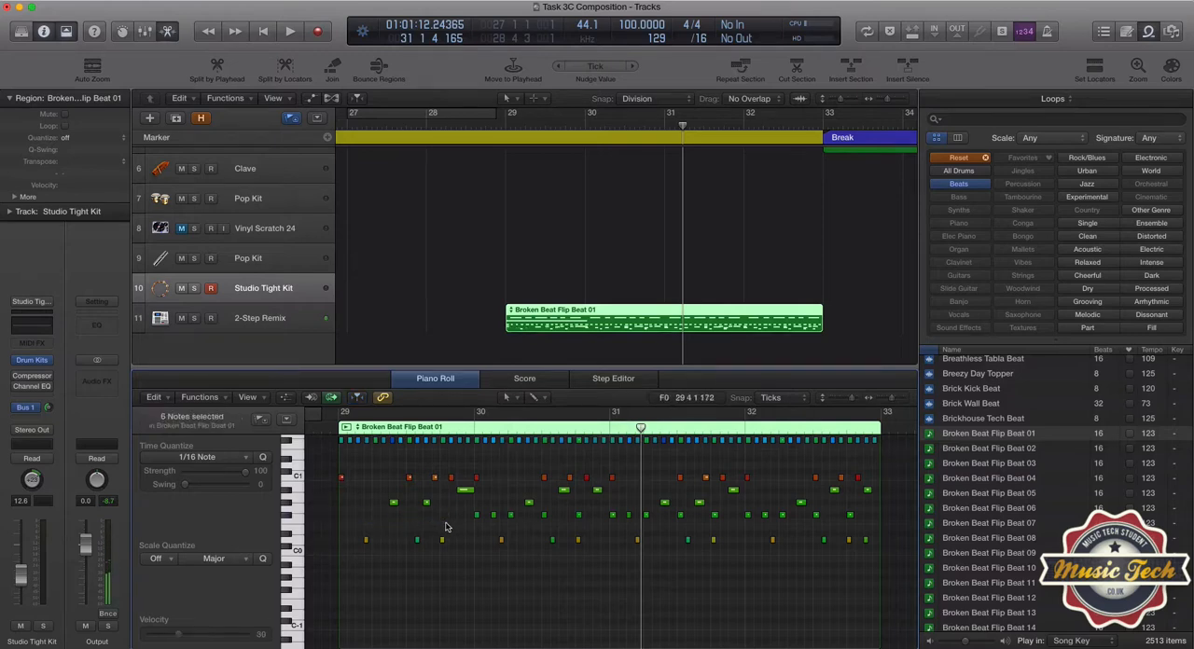
left_click(418, 541)
key("Delete")
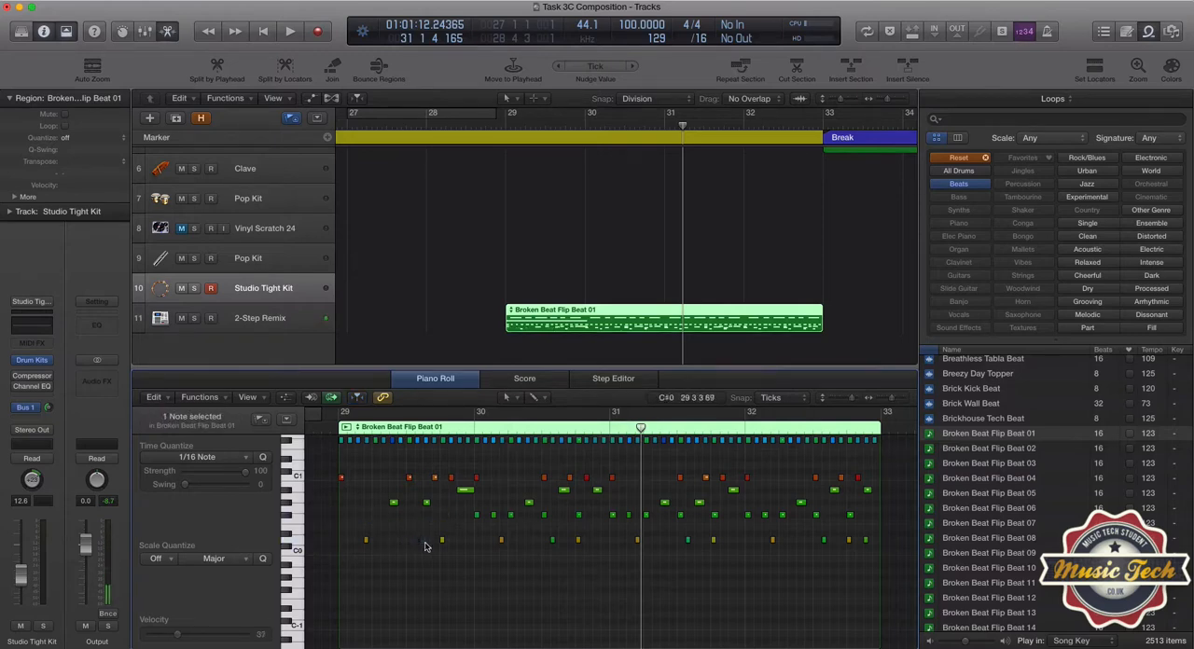
Move the second F#0 note in bar 30 of the Broken Beat Flip Beat 01 region slightly earlier.
left_click(493, 516)
left_click(894, 401)
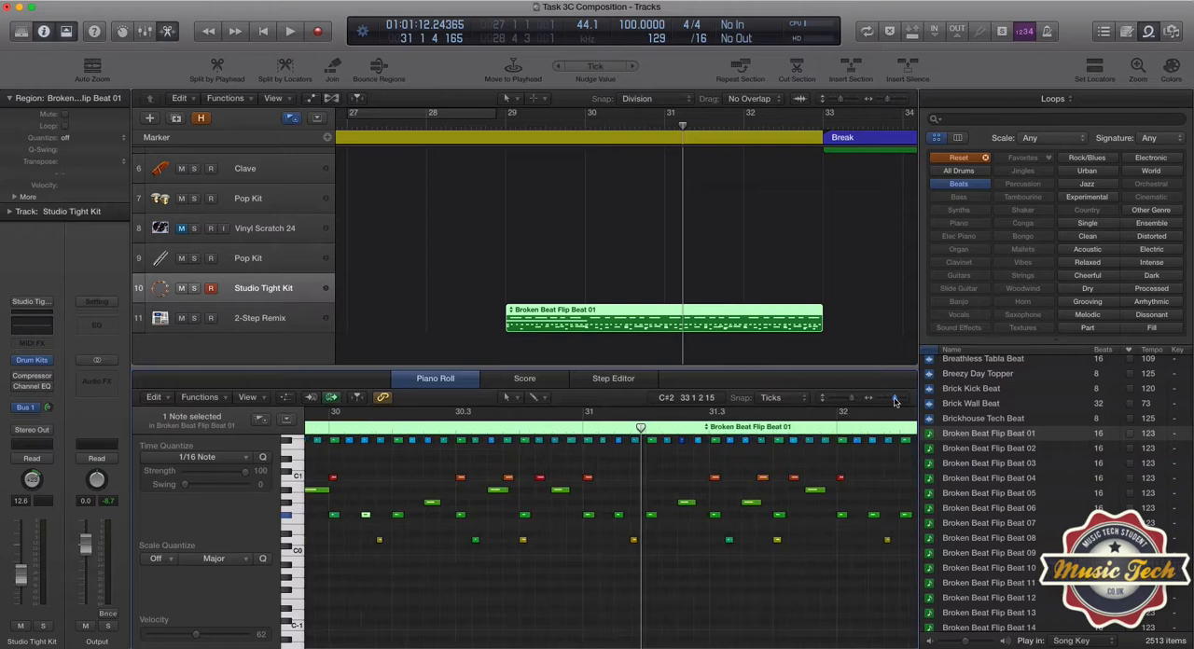
left_click_drag(365, 516, 348, 515)
Set the Piano Roll snap to Division and move the note just above the F#0 row in bar 30 one division later.
left_click(770, 398)
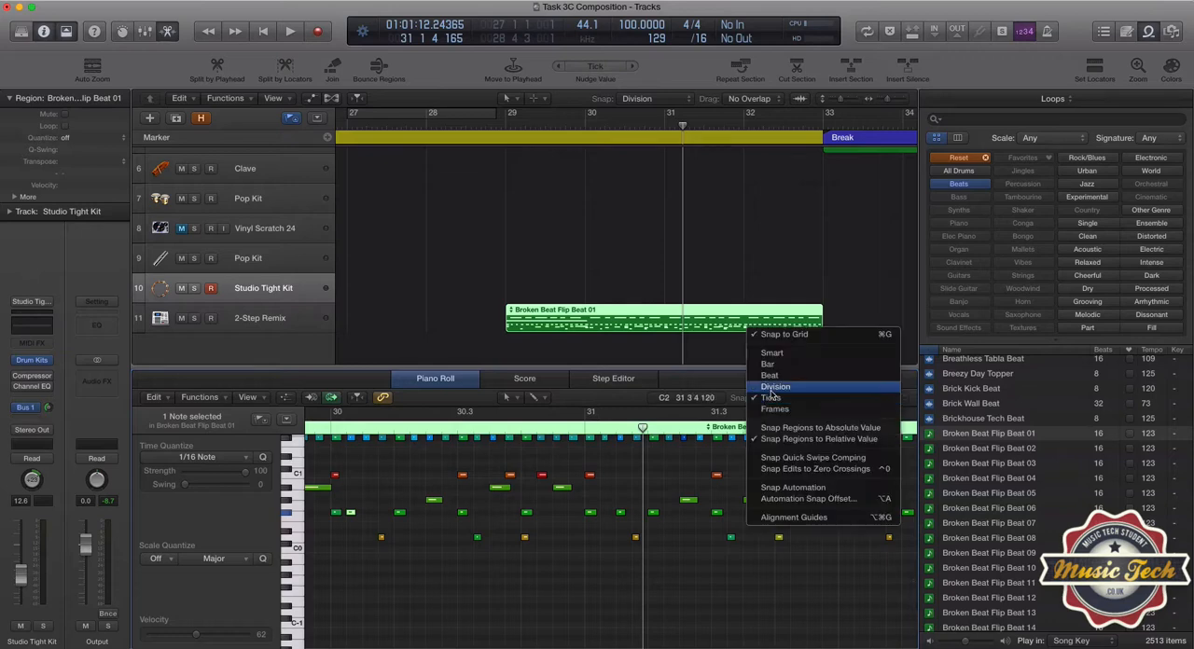
left_click(772, 388)
left_click_drag(435, 502, 446, 504)
scroll(400, 562, "left", 6)
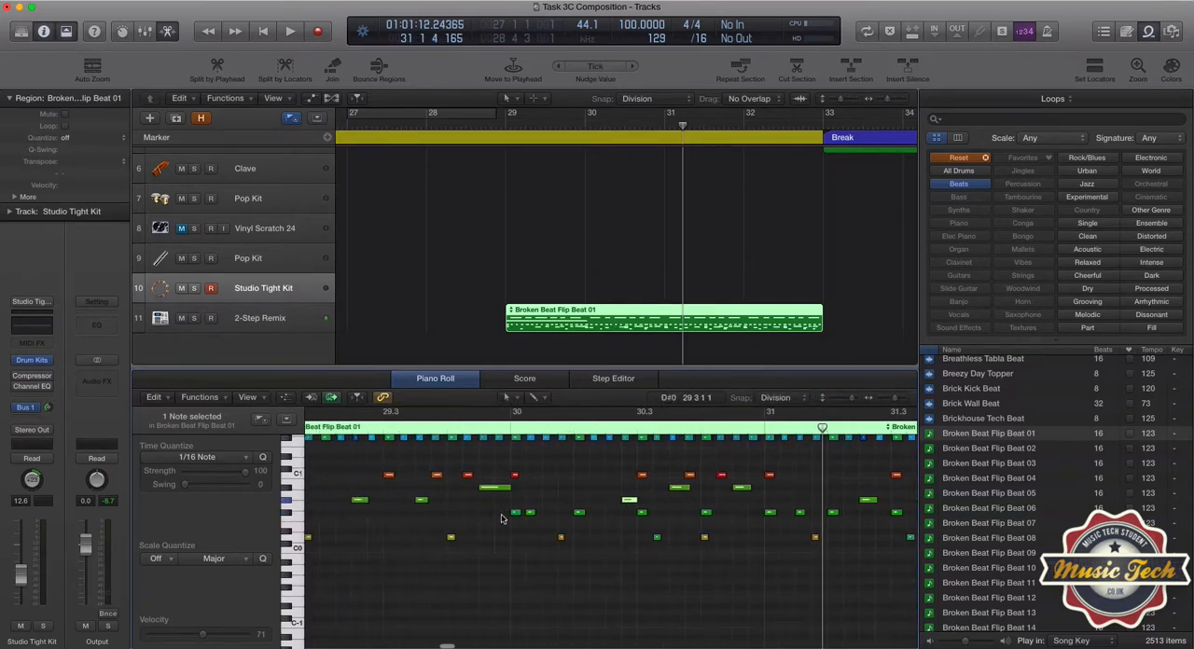
With the Velocity Tool, lower the velocity of the long note before bar 30 and of the notes around it from the second half of bar 29.
left_click(516, 401)
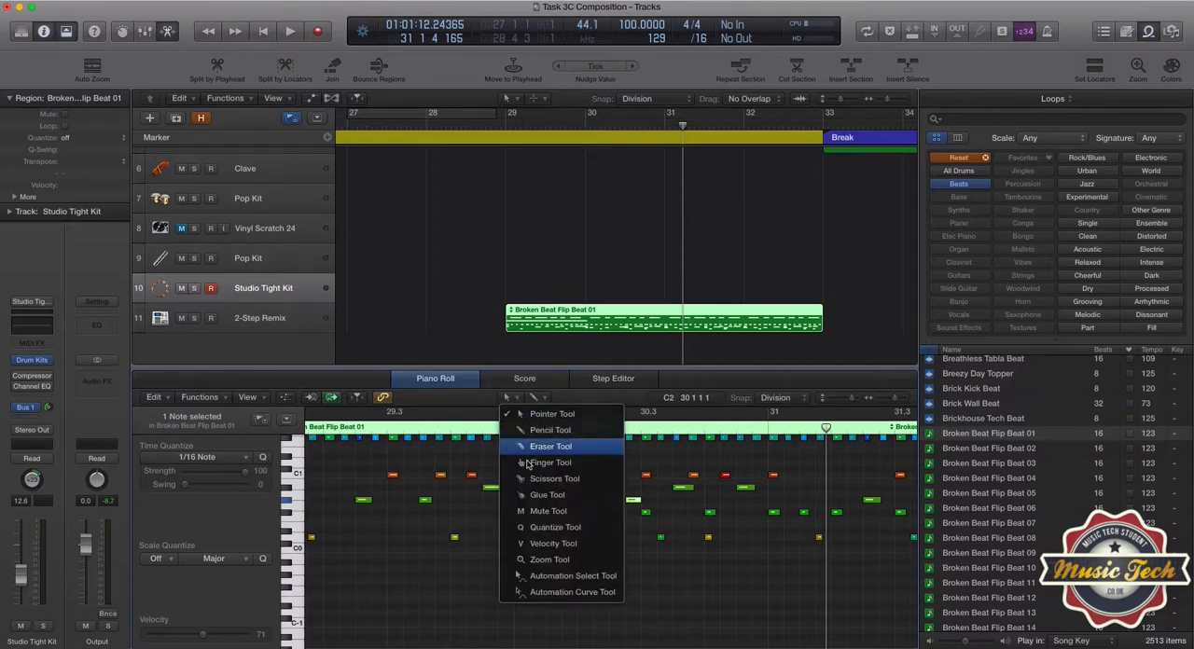
left_click(550, 543)
left_click_drag(501, 488, 500, 545)
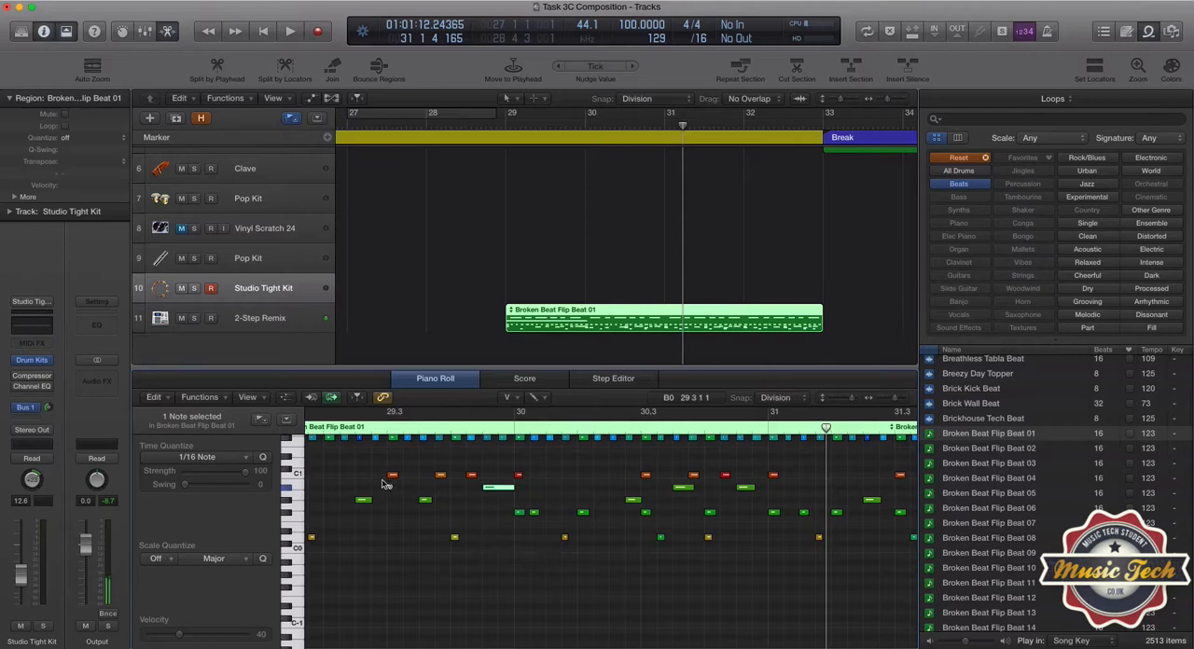
left_click_drag(379, 464, 455, 597)
left_click(455, 538)
left_click(416, 578)
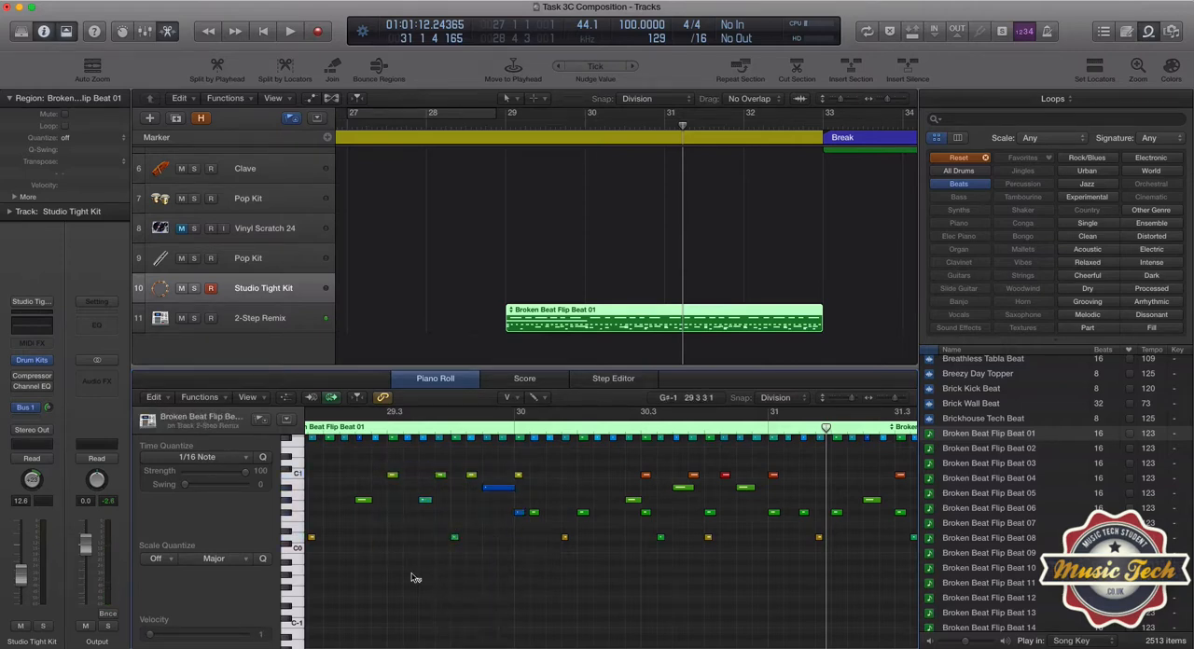
scroll(416, 578, "left", 5)
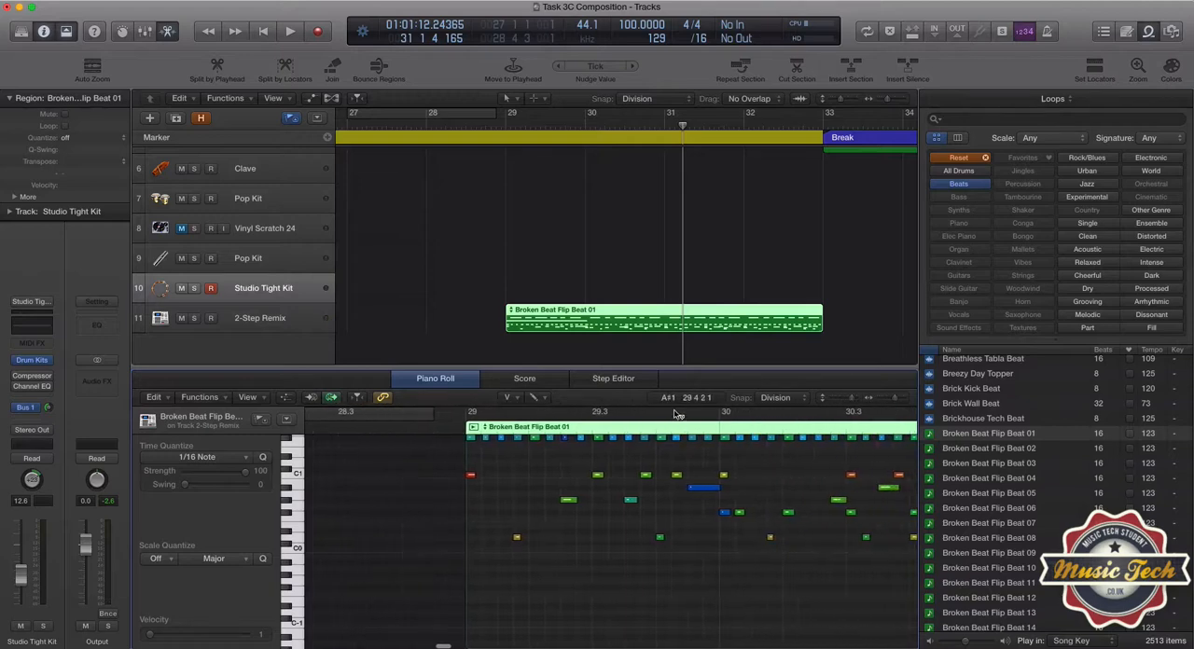
Select all notes in bar 29 with the Pointer Tool and quantize the 2-Step Remix track's region to 1/16 Swing F.
left_click(510, 397)
left_click(524, 417)
left_click(315, 324)
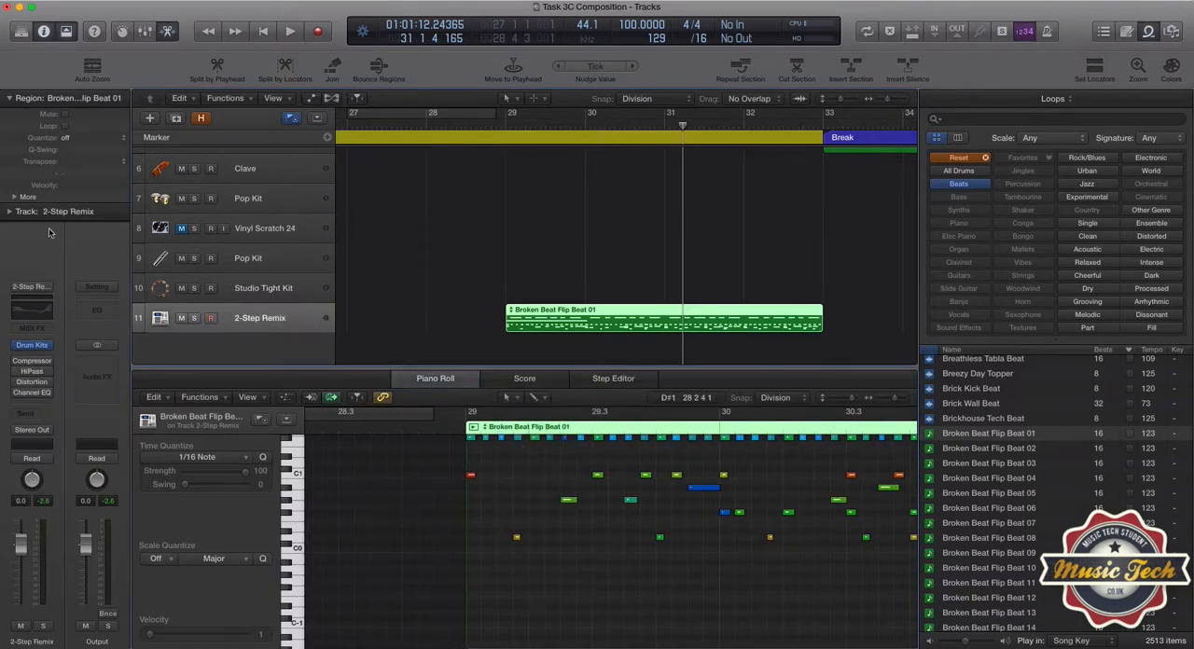
left_click(65, 139)
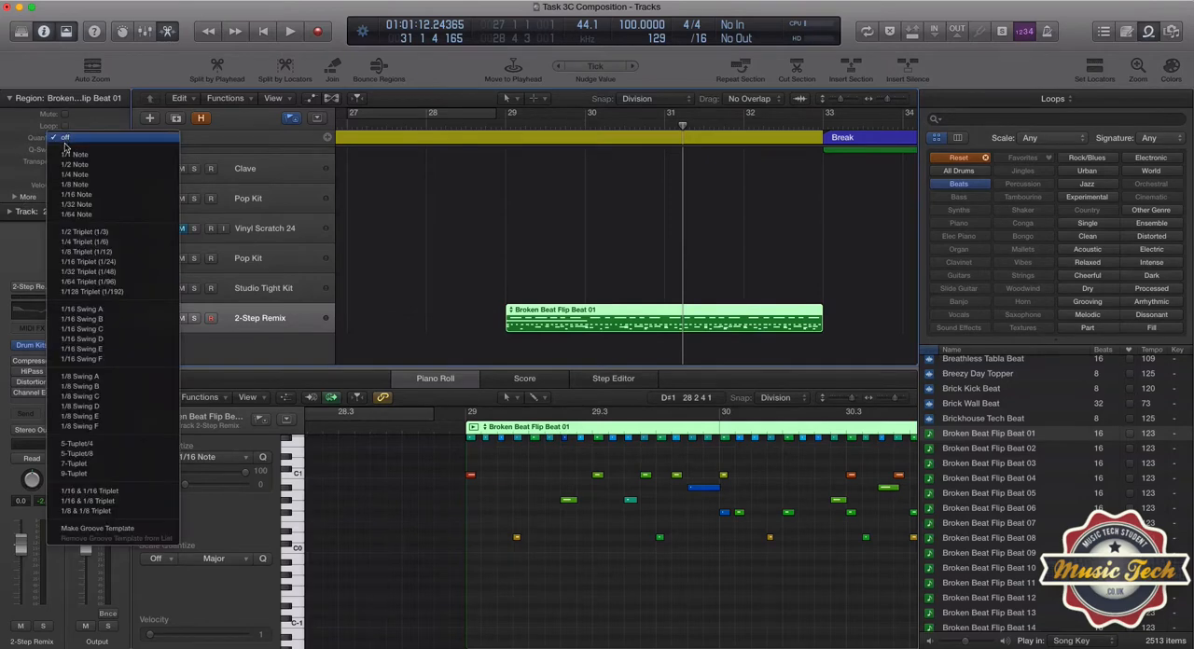
left_click(340, 501)
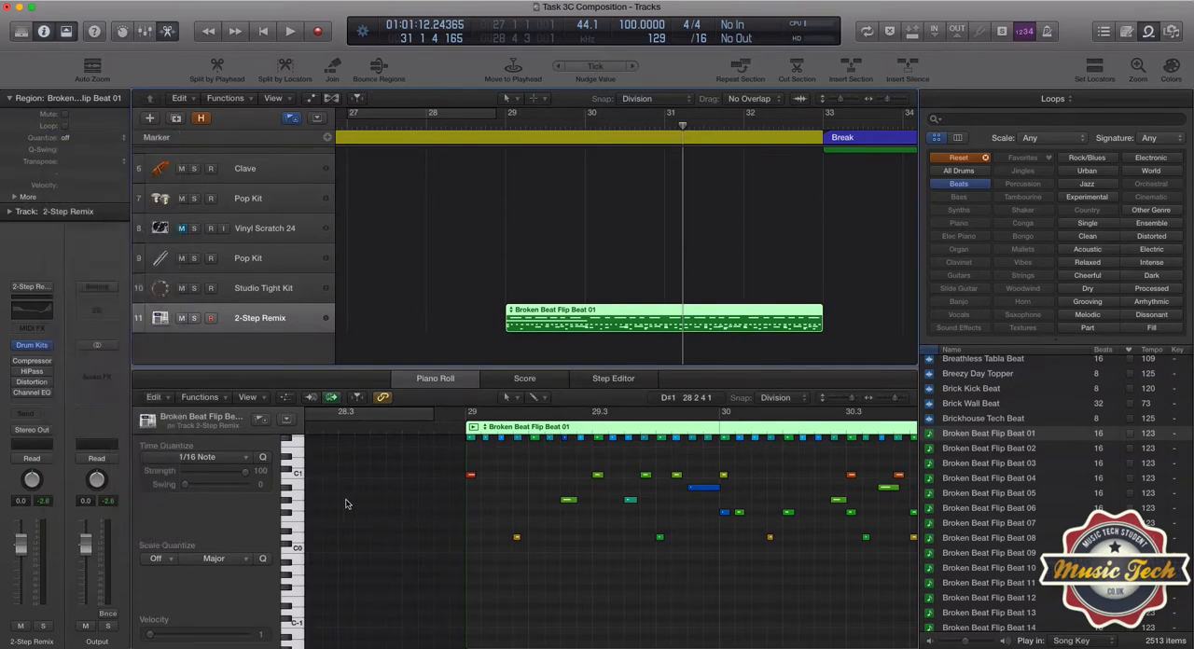
scroll(402, 521, "up", 3)
scroll(403, 496, "right", 5)
left_click_drag(396, 452, 651, 600)
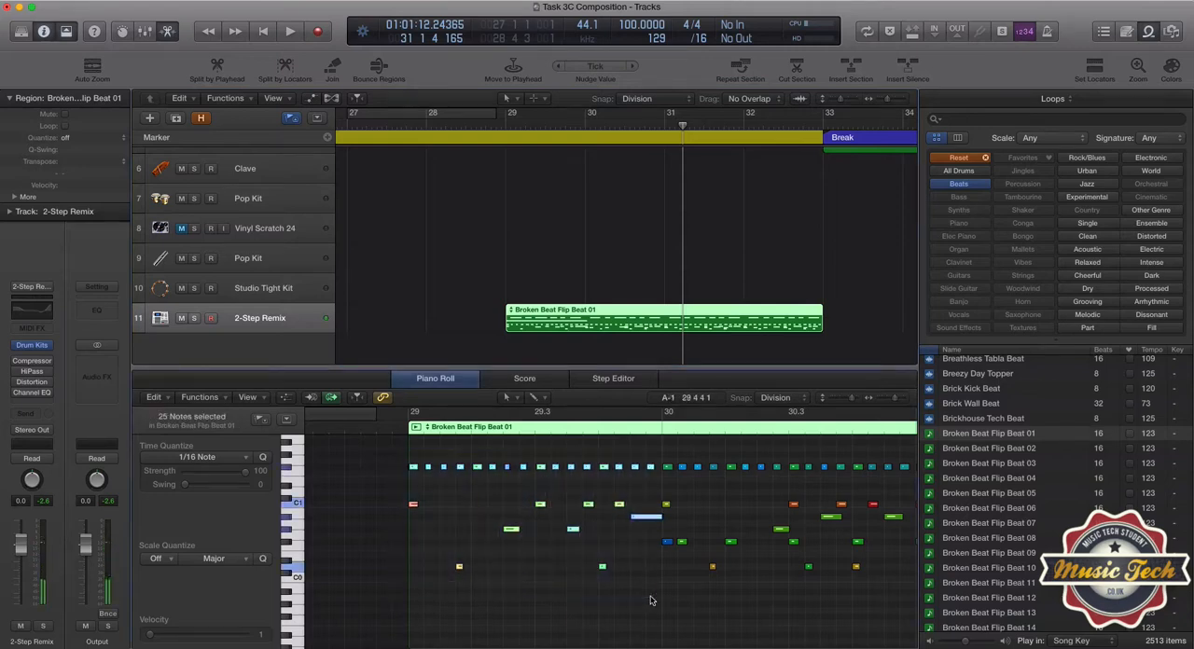
left_click(67, 138)
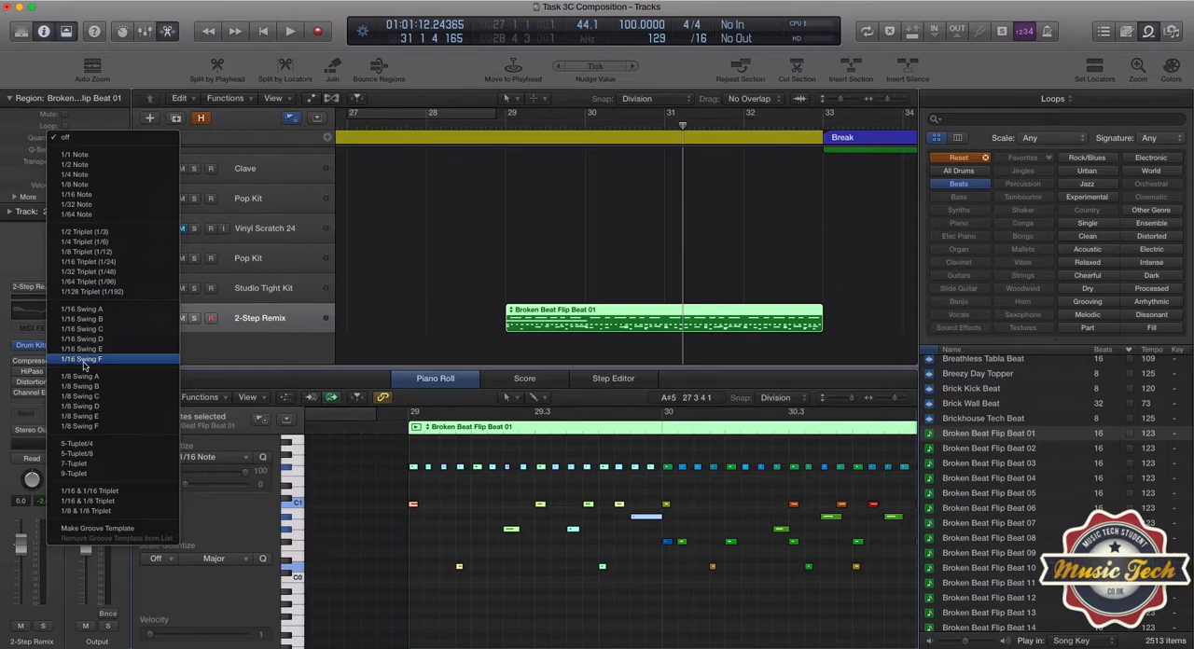
left_click(84, 360)
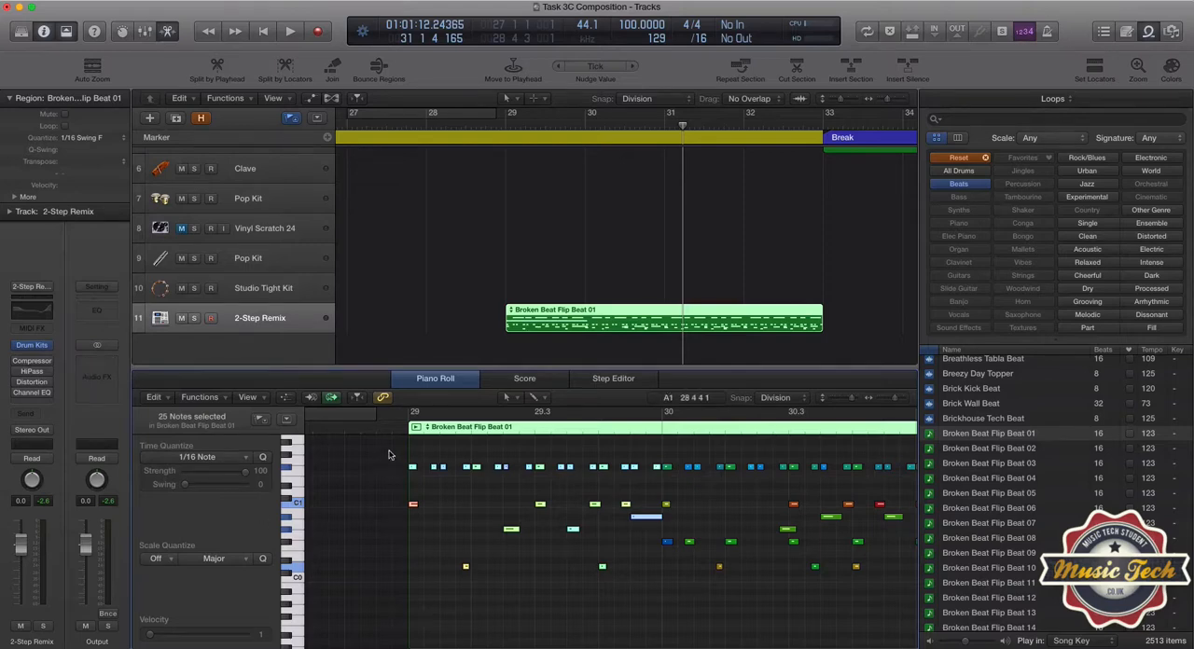
Play back the swing-quantized loop from bar 29 and undo the quantization.
key("shift+space")
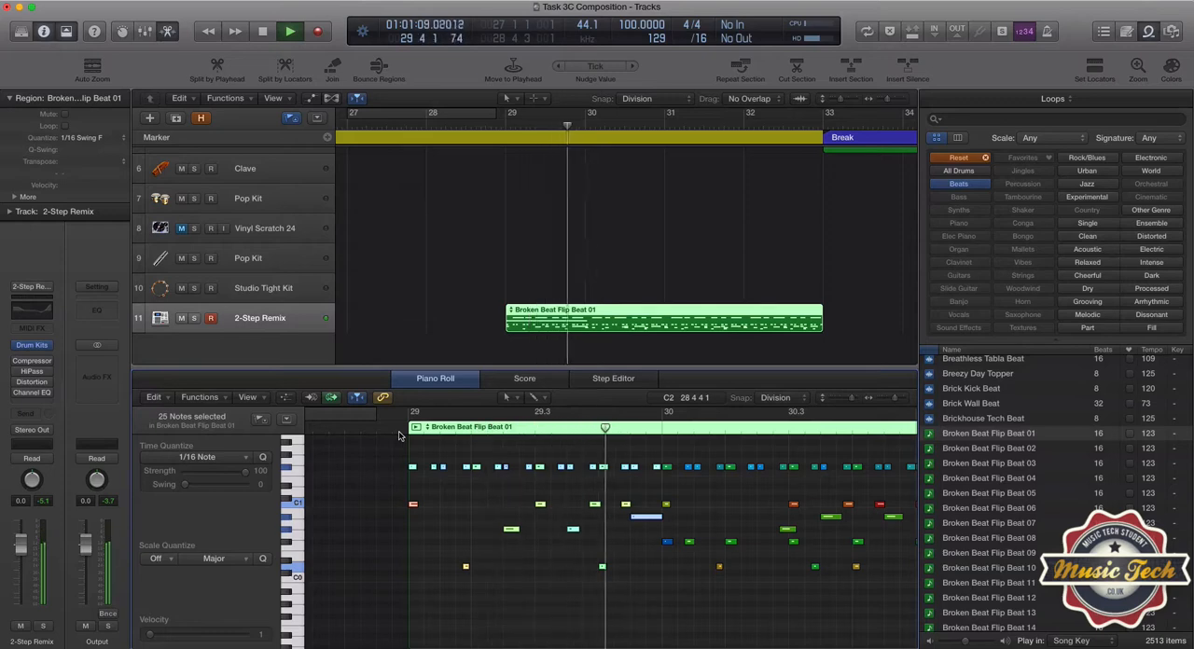
key("space")
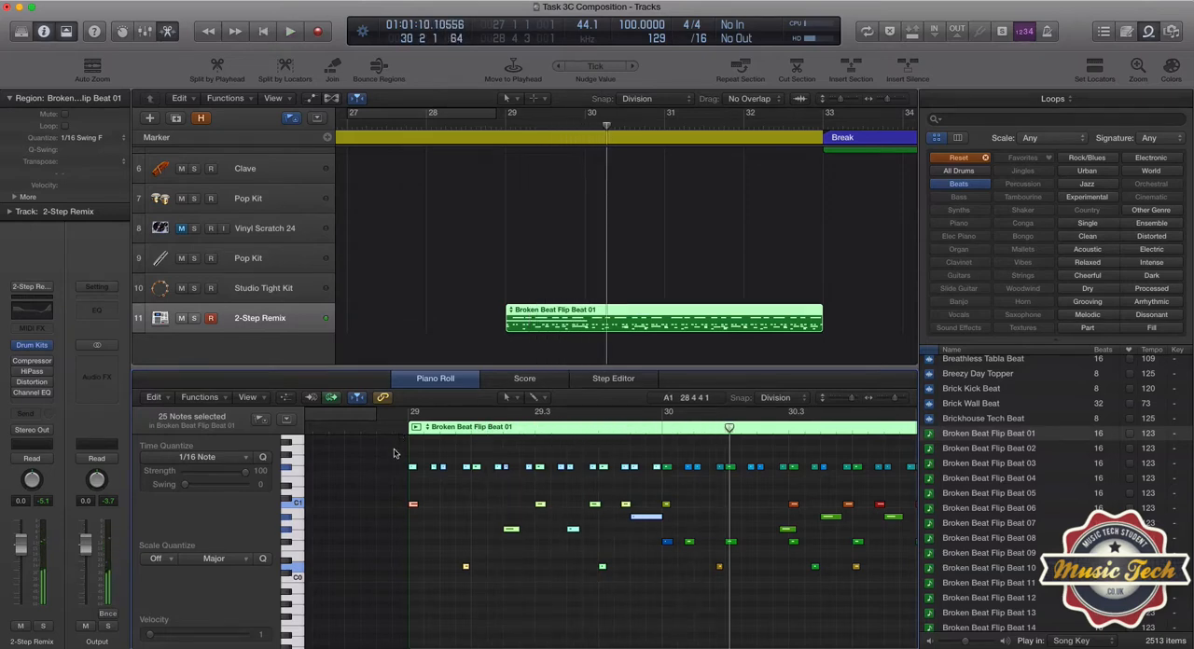
key("super+z")
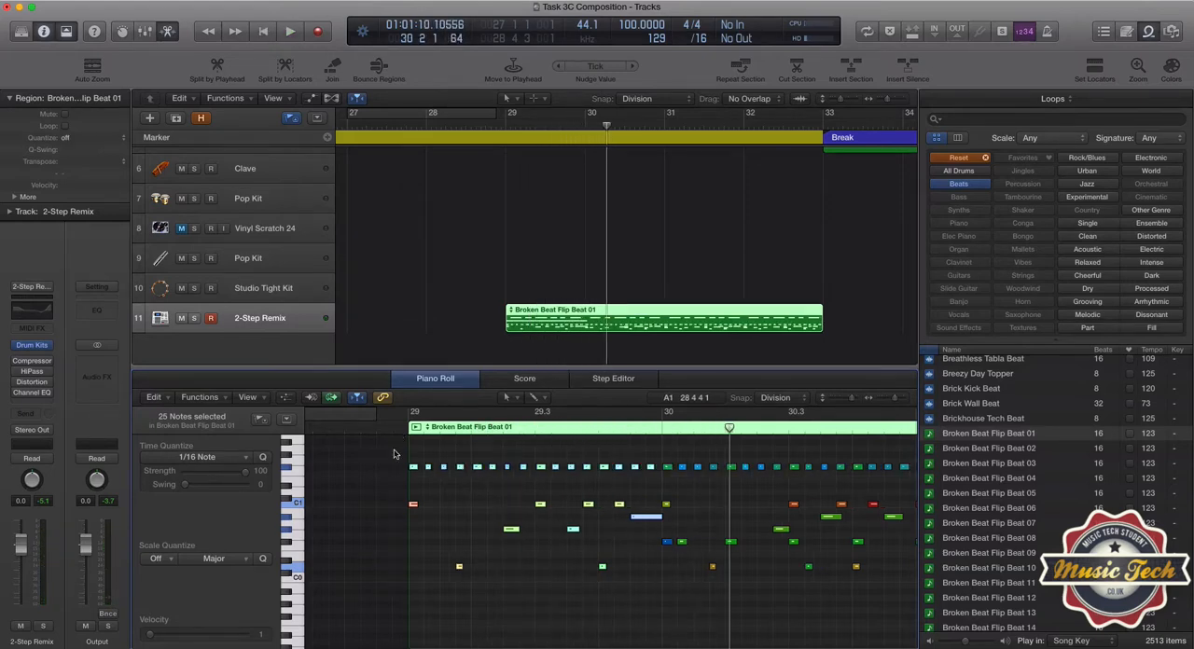
Reselect the notes in bar 29, try quantizing the region to 1/8 Swing F, play it back and undo the change.
left_click(399, 464)
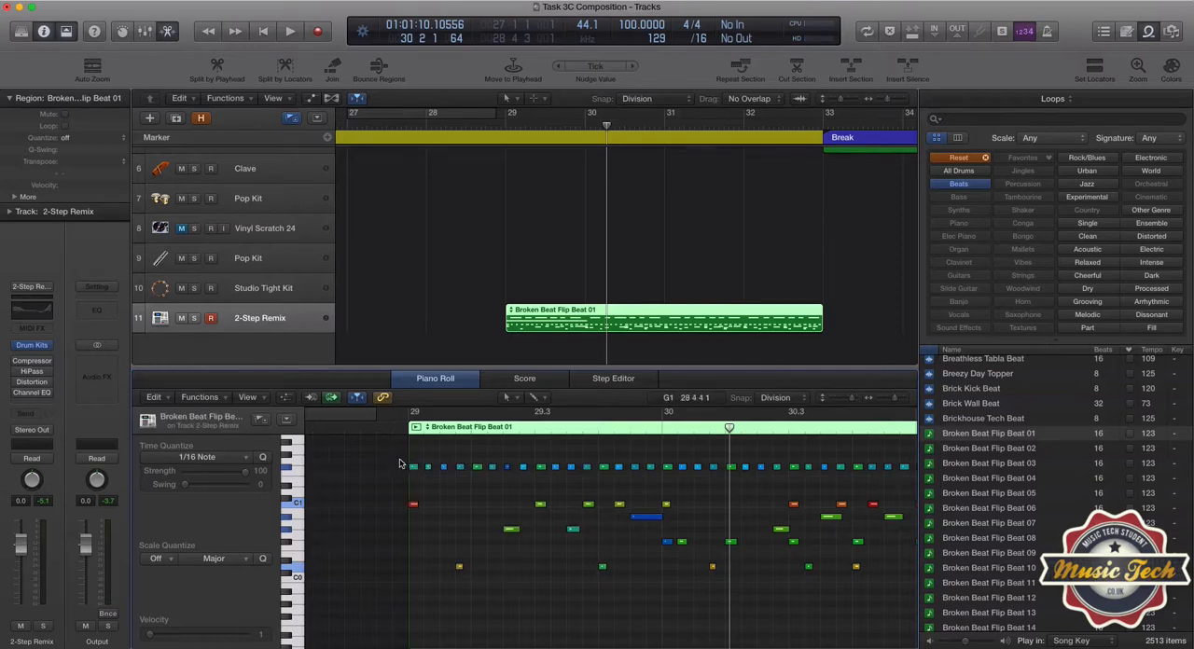
left_click_drag(400, 464, 663, 631)
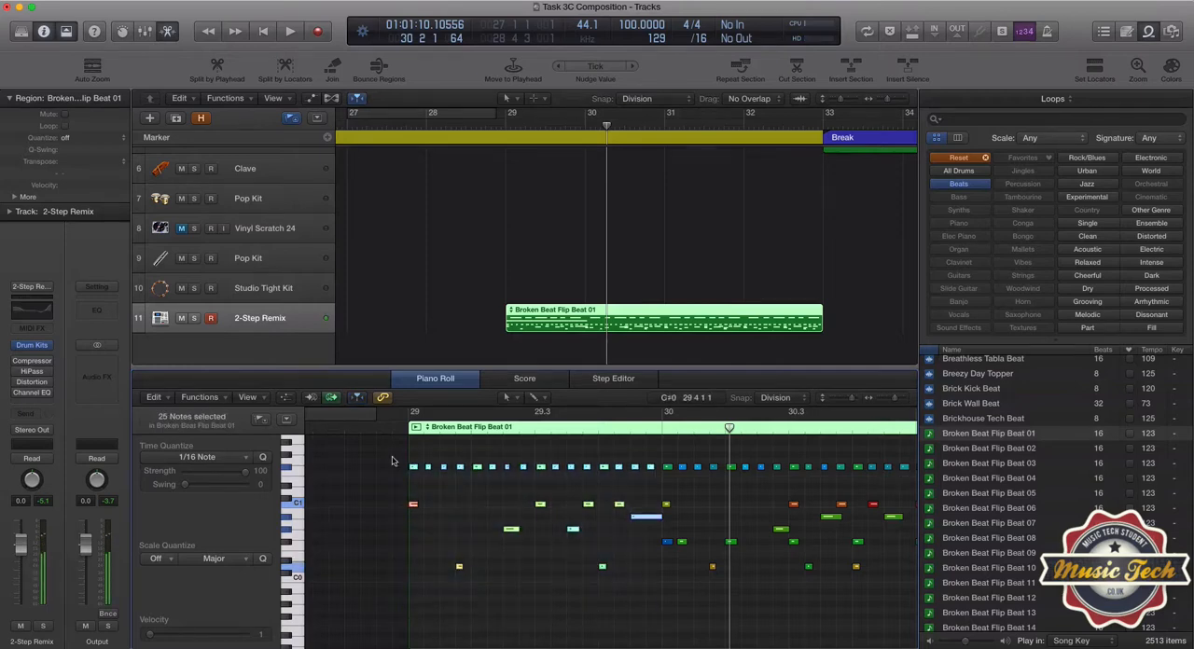
left_click(65, 138)
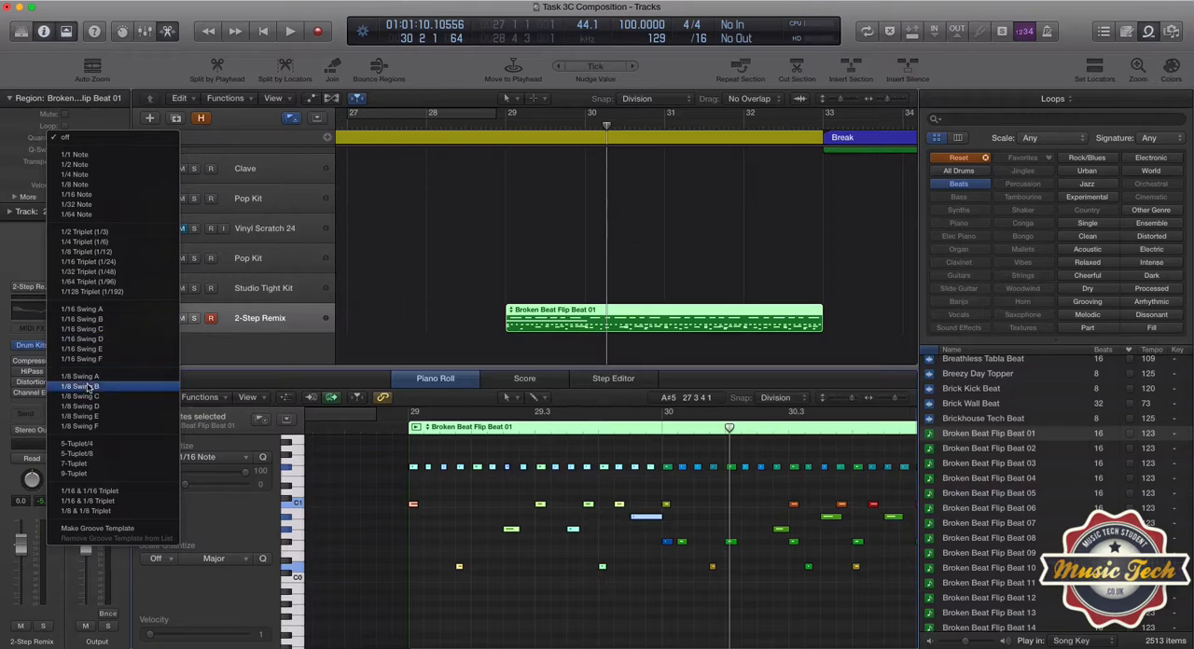
left_click(84, 427)
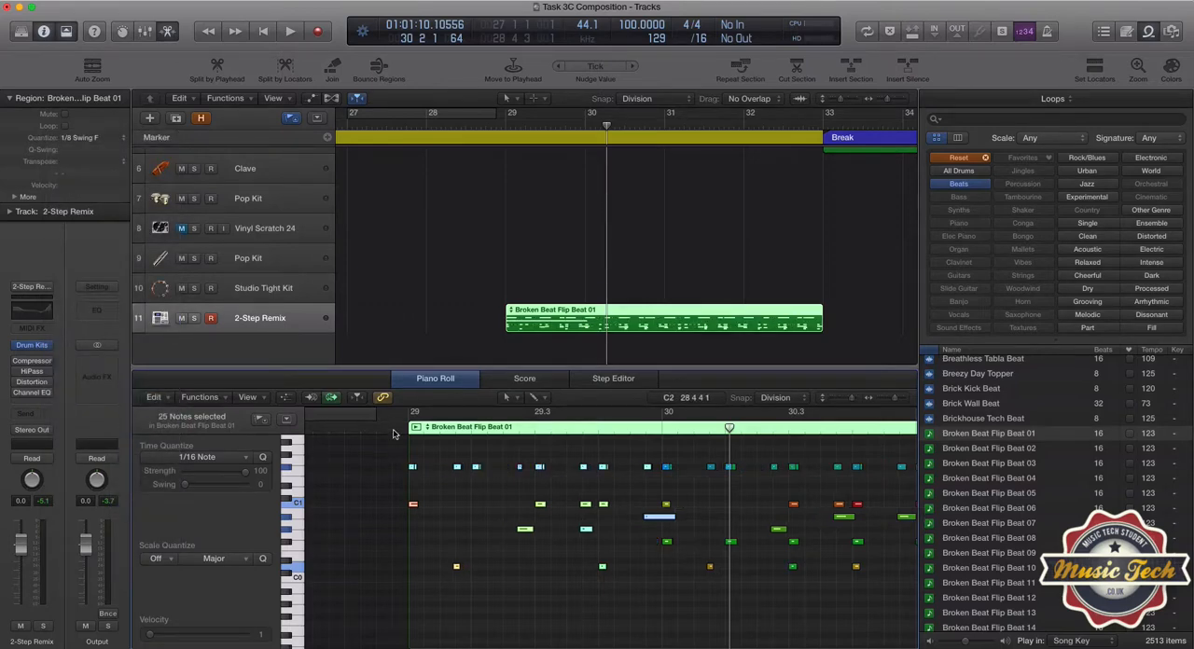
key("space")
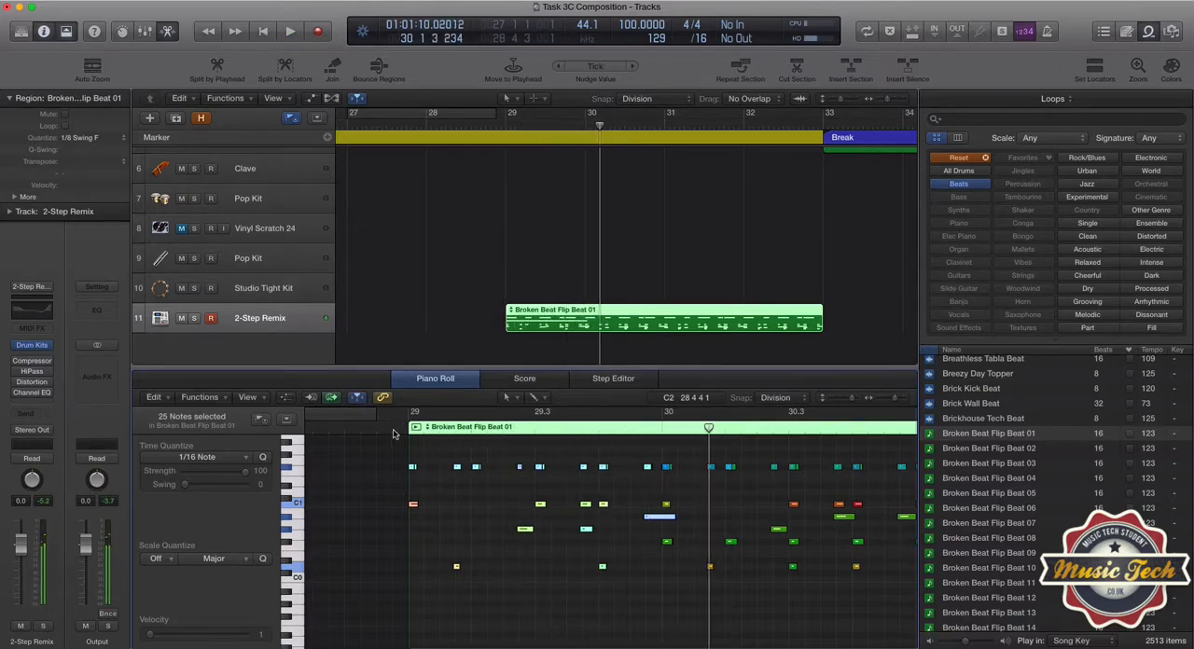
key("super+z")
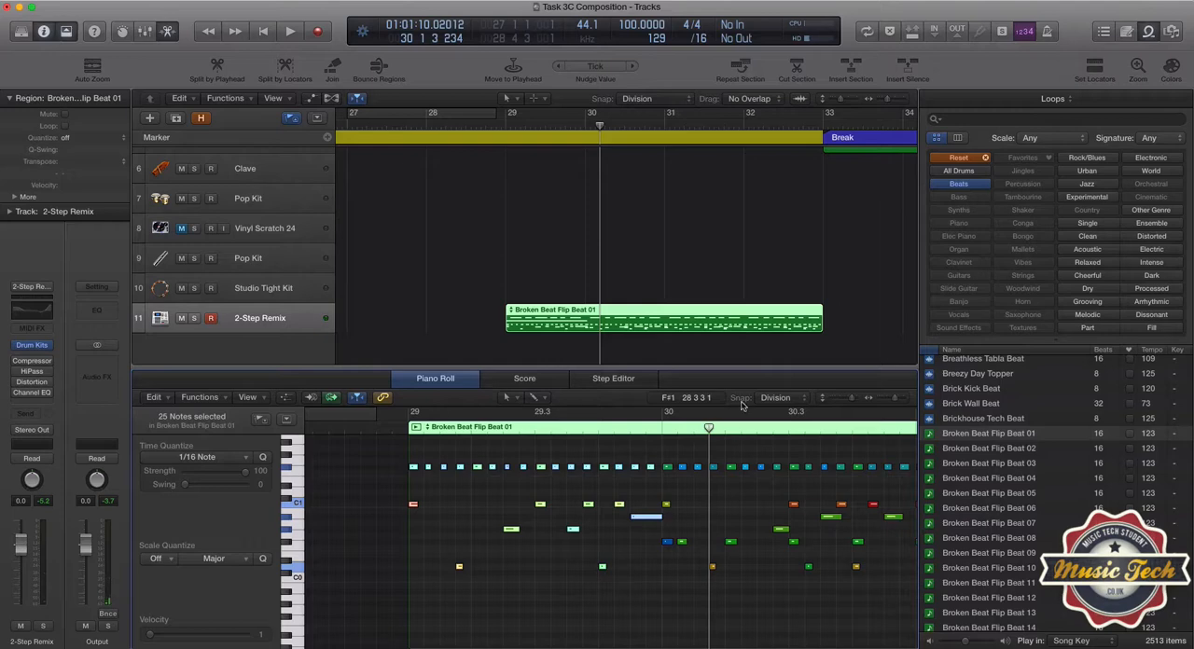
Set the Piano Roll snap to Ticks, try the region's 1/16 Swing F quantize again, play it back and undo it.
left_click(774, 398)
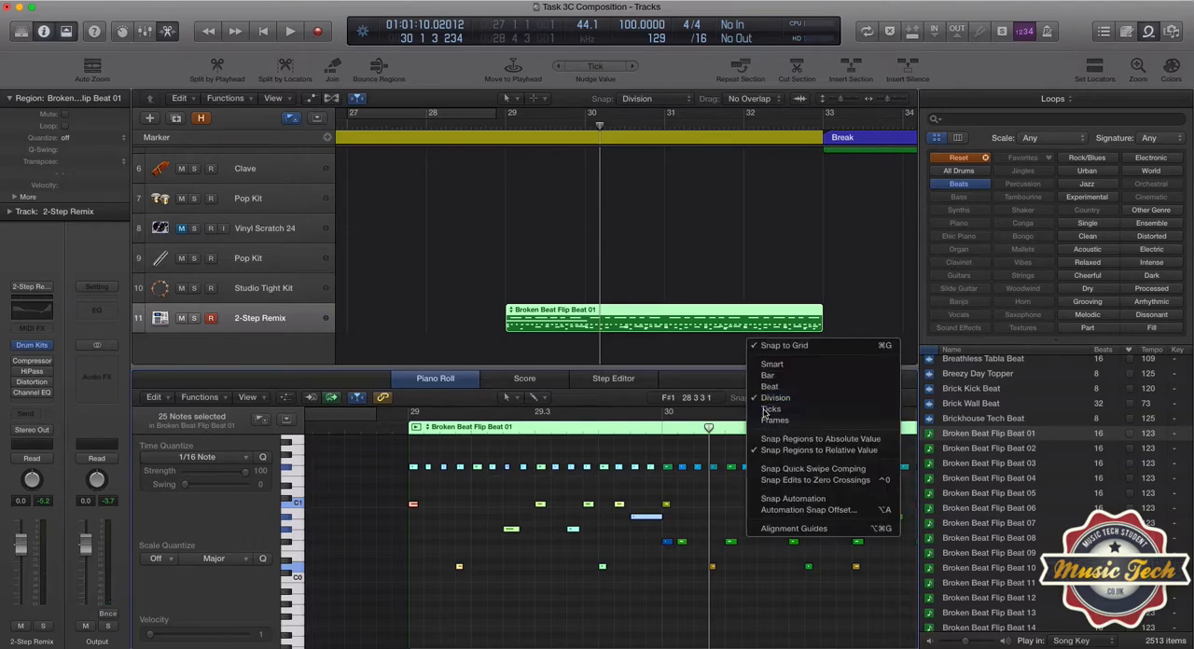
left_click(771, 409)
left_click(78, 141)
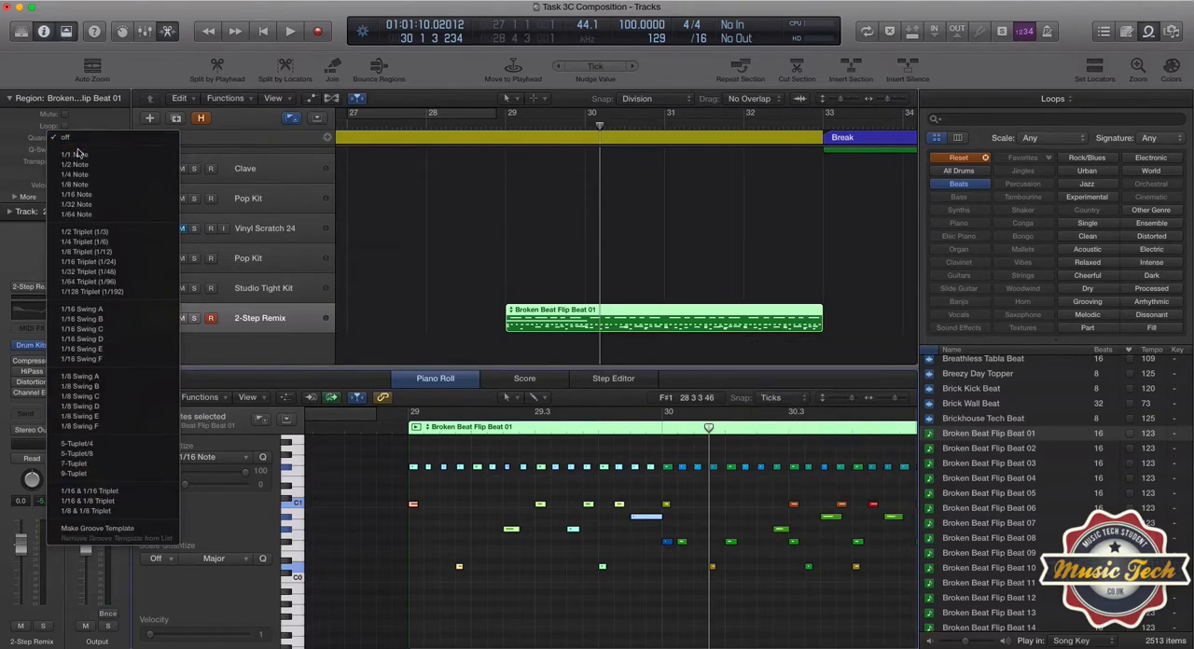
left_click(86, 360)
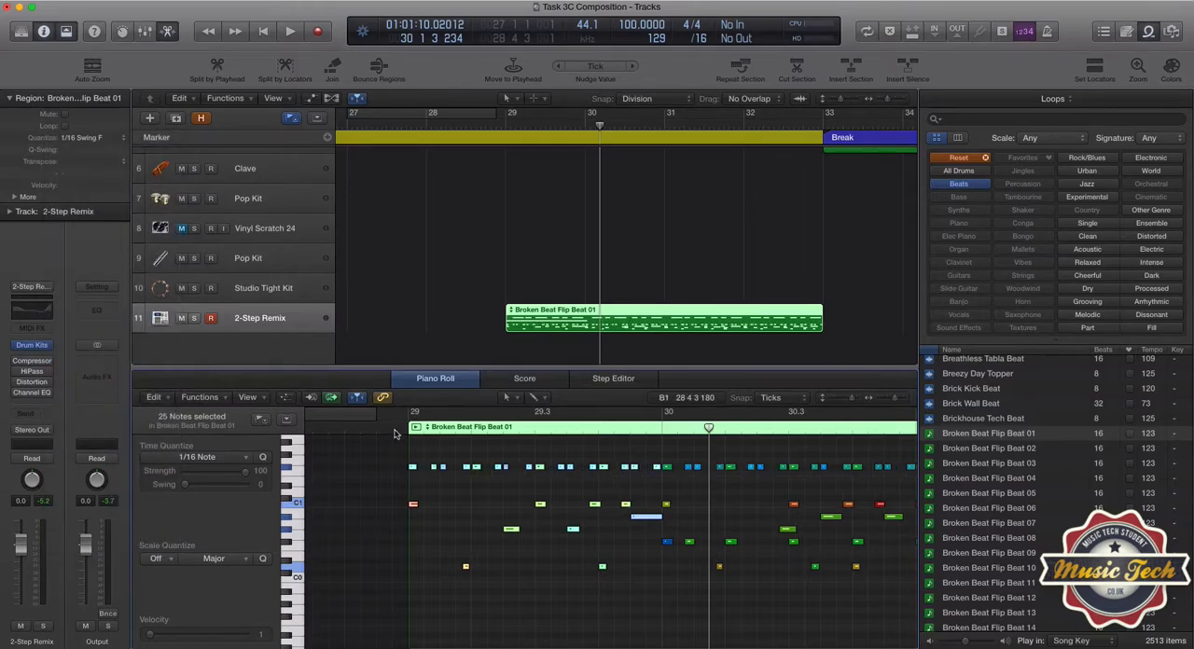
key("space")
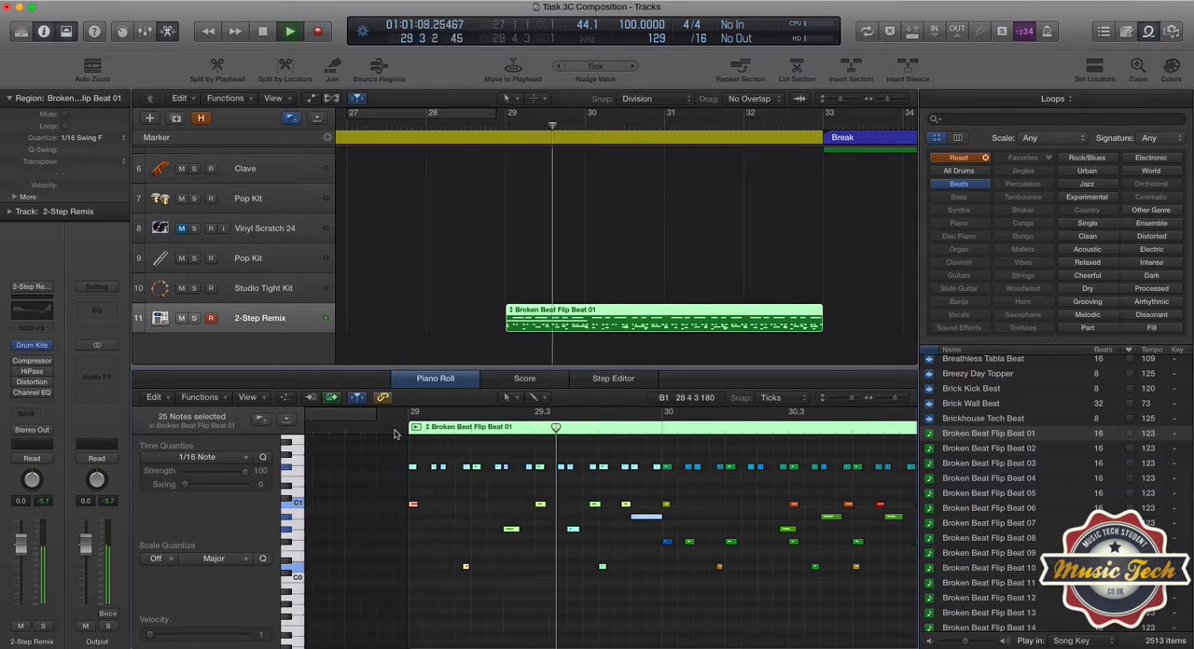
key("space")
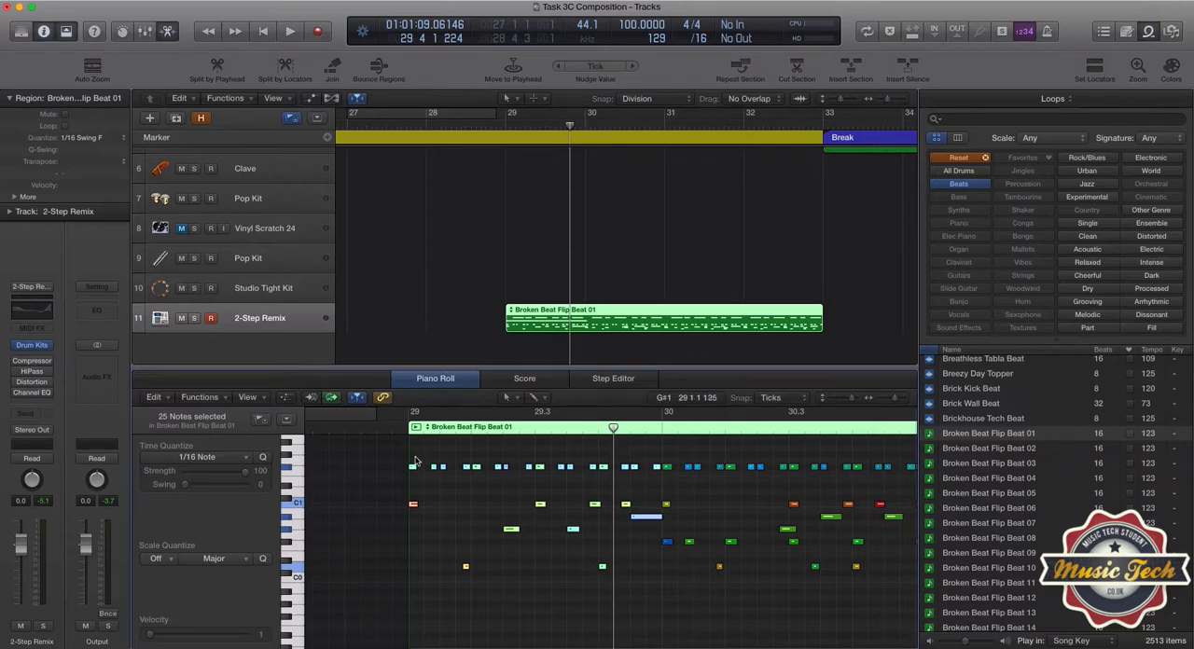
key("super+z")
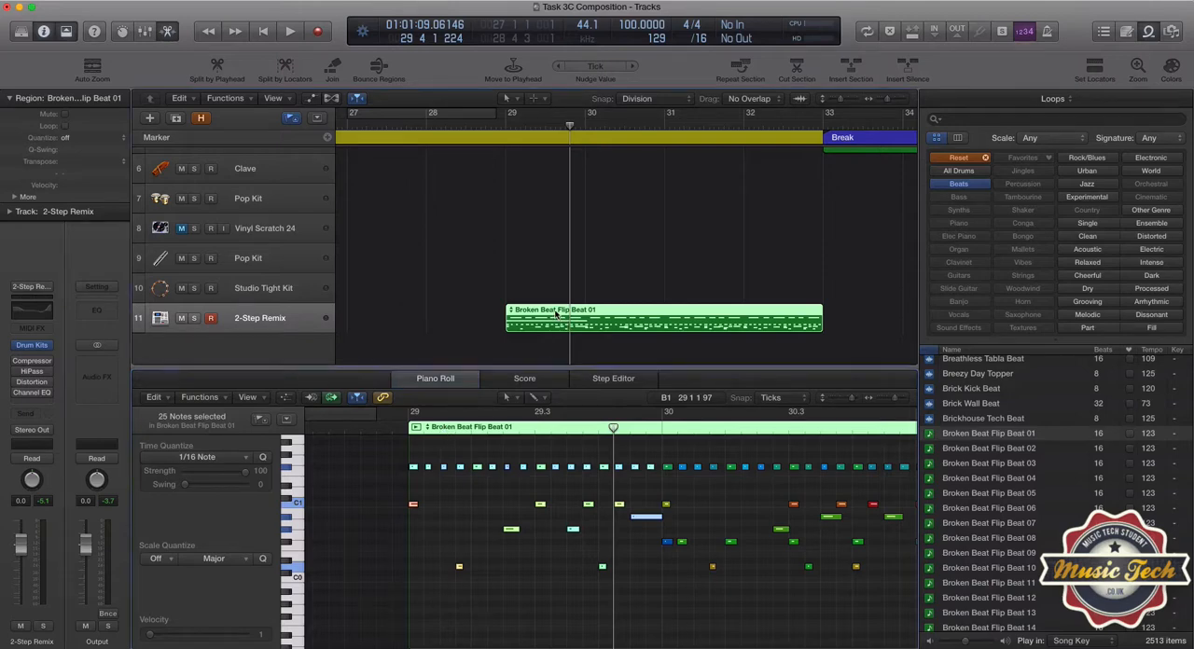
Delete the Broken Beat Flip Beat 01 region and its 2-Step Remix track.
key("Delete")
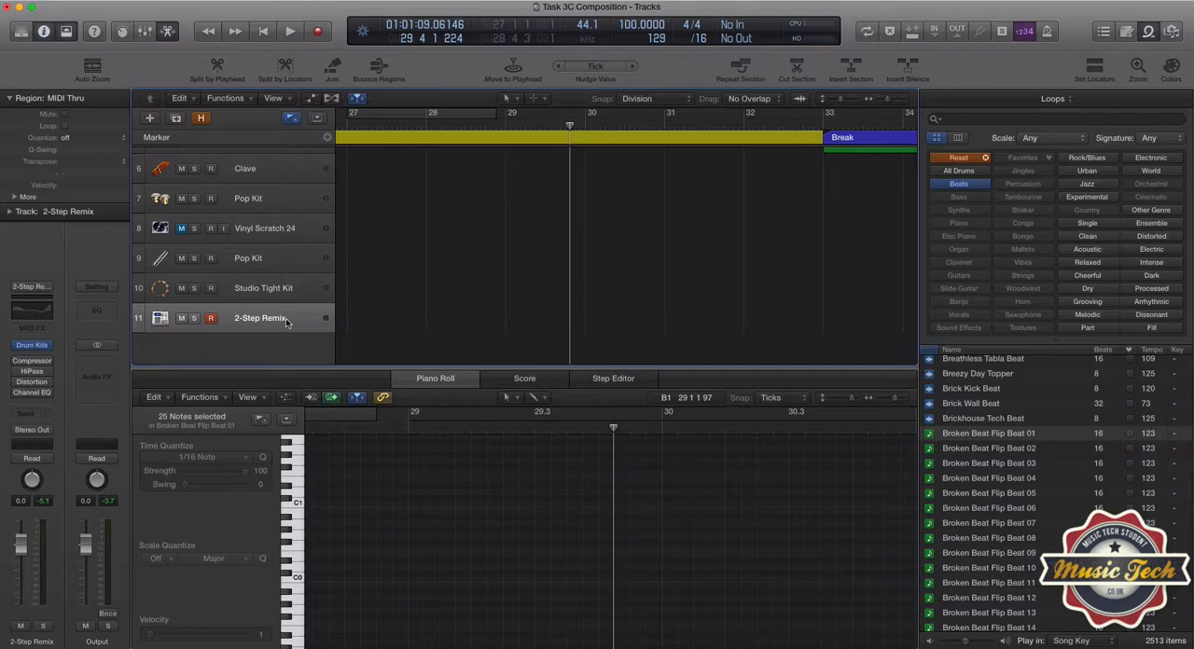
key("super+BackSpace")
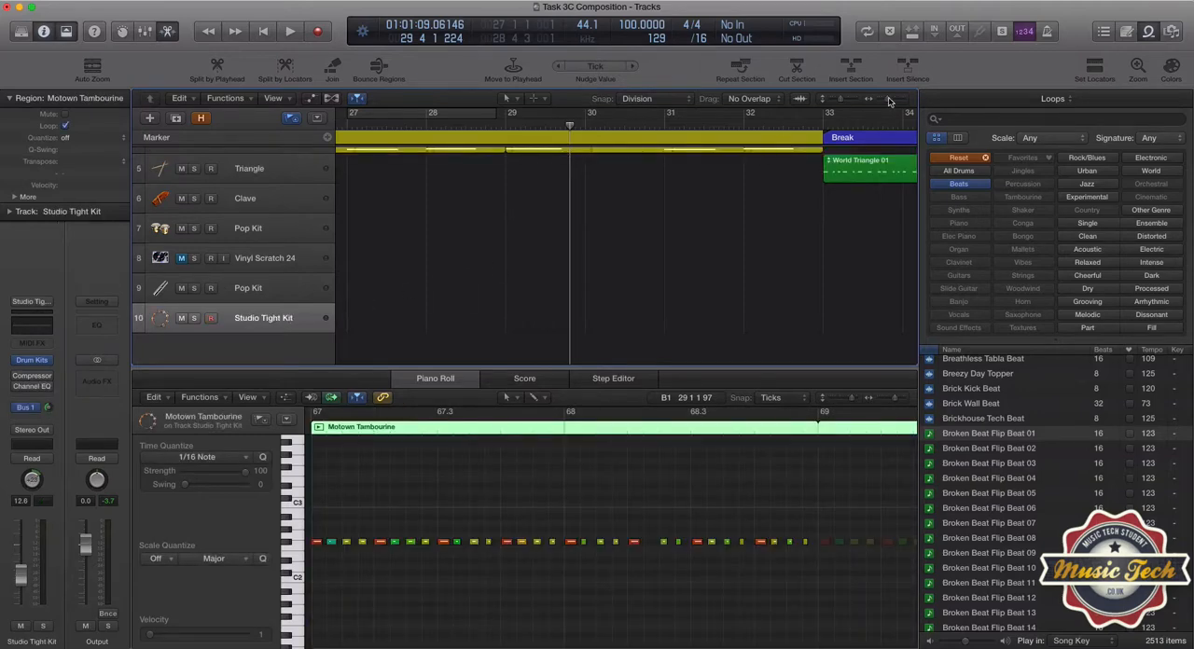
Select the Vinyl Scratch 24 track, whose region sits at bar 36 in the Break section, and unmute it.
left_click_drag(889, 100, 869, 101)
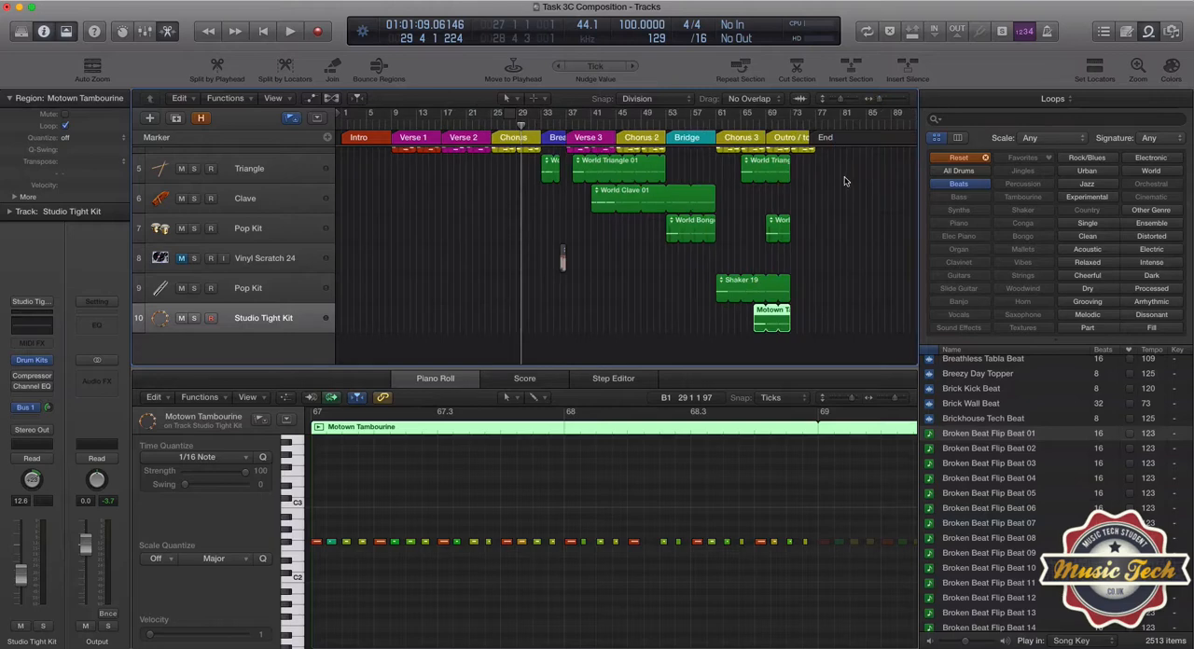
scroll(844, 181, "up", 2)
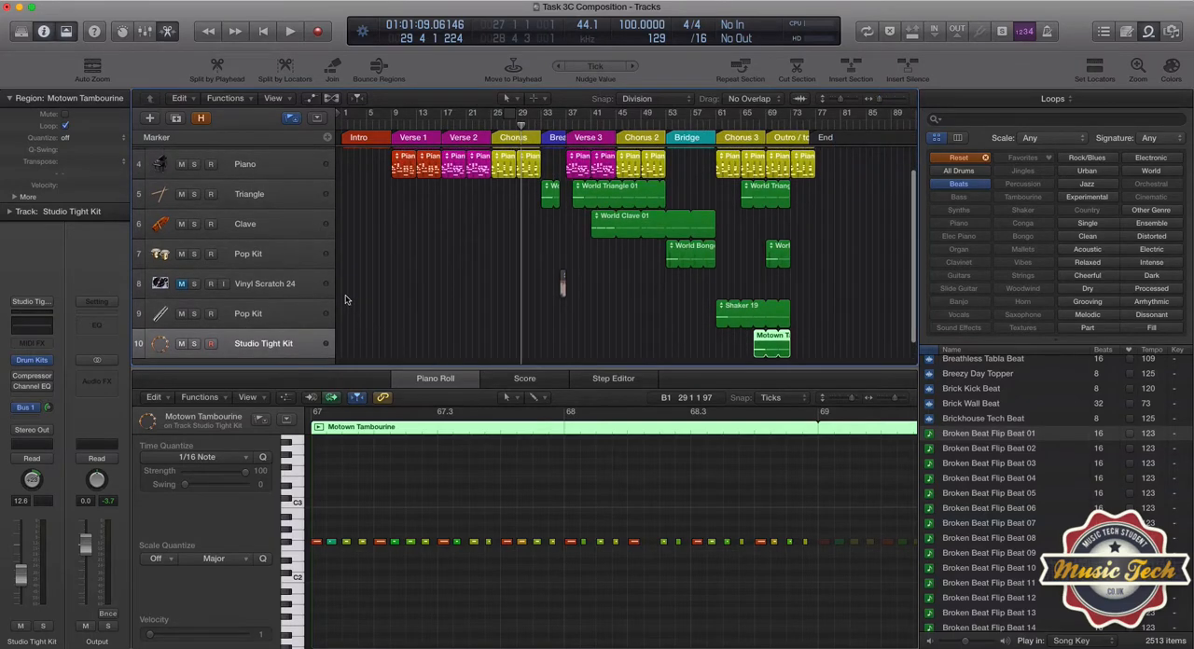
left_click(301, 287)
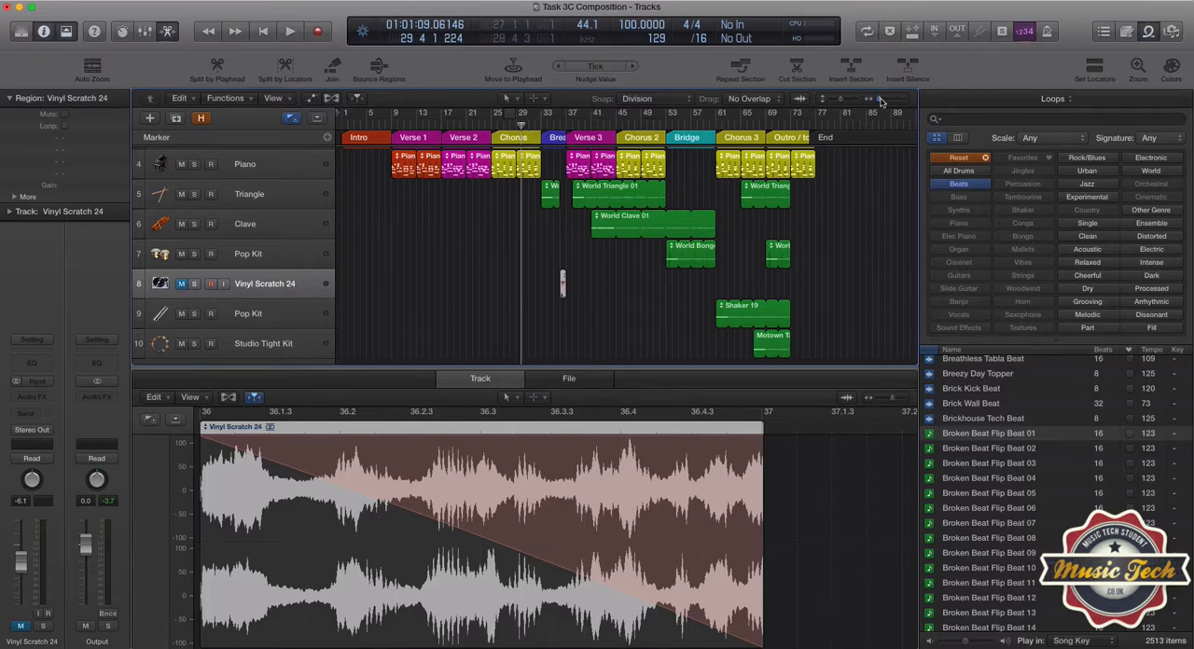
left_click_drag(879, 101, 897, 100)
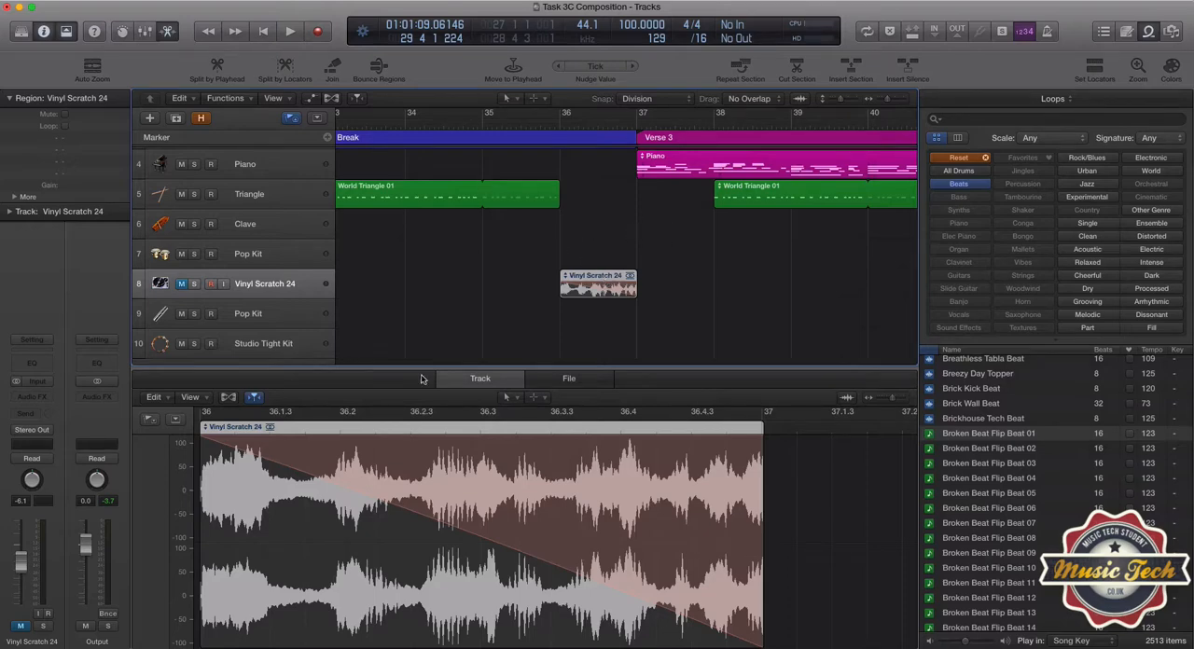
left_click(183, 285)
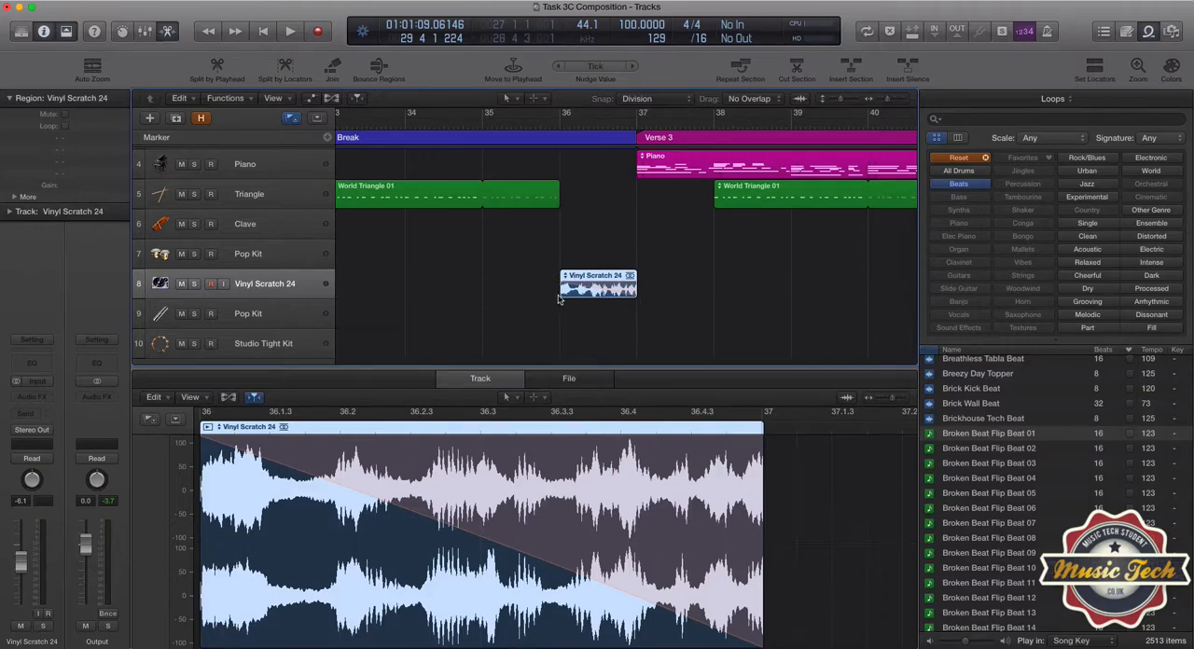
Using the Fade Tool, set the fade-out type of the Vinyl Scratch 24 region at bar 36 to Slow Down and recheck the fade options.
left_click(512, 100)
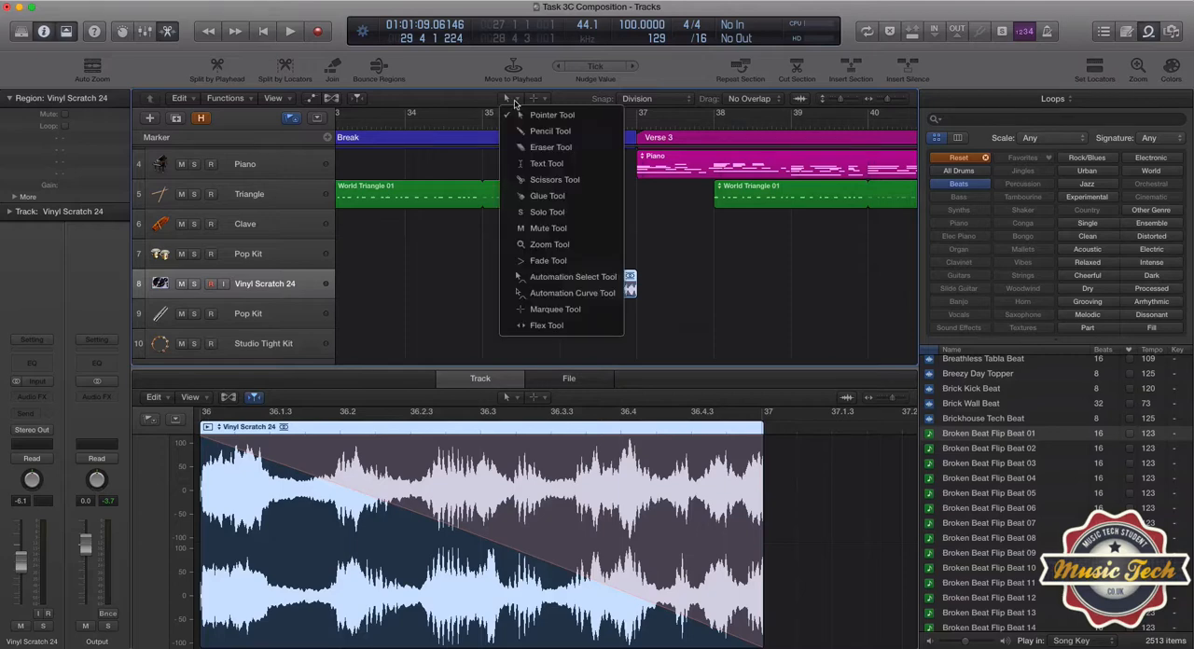
left_click(563, 262)
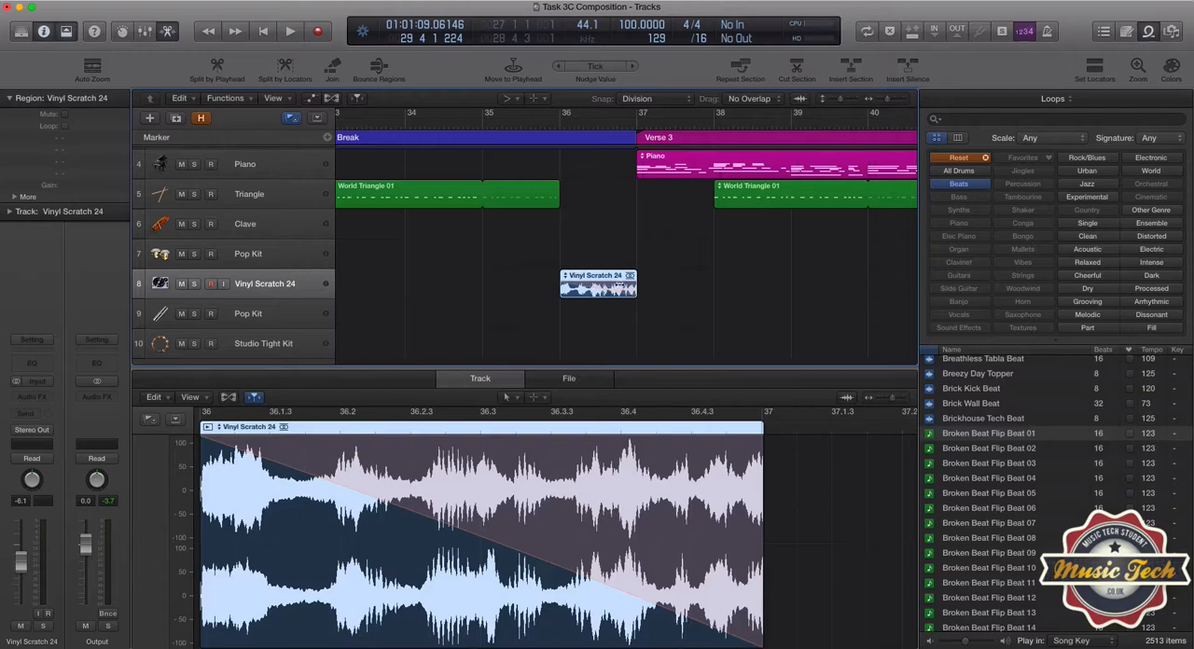
right_click(622, 287)
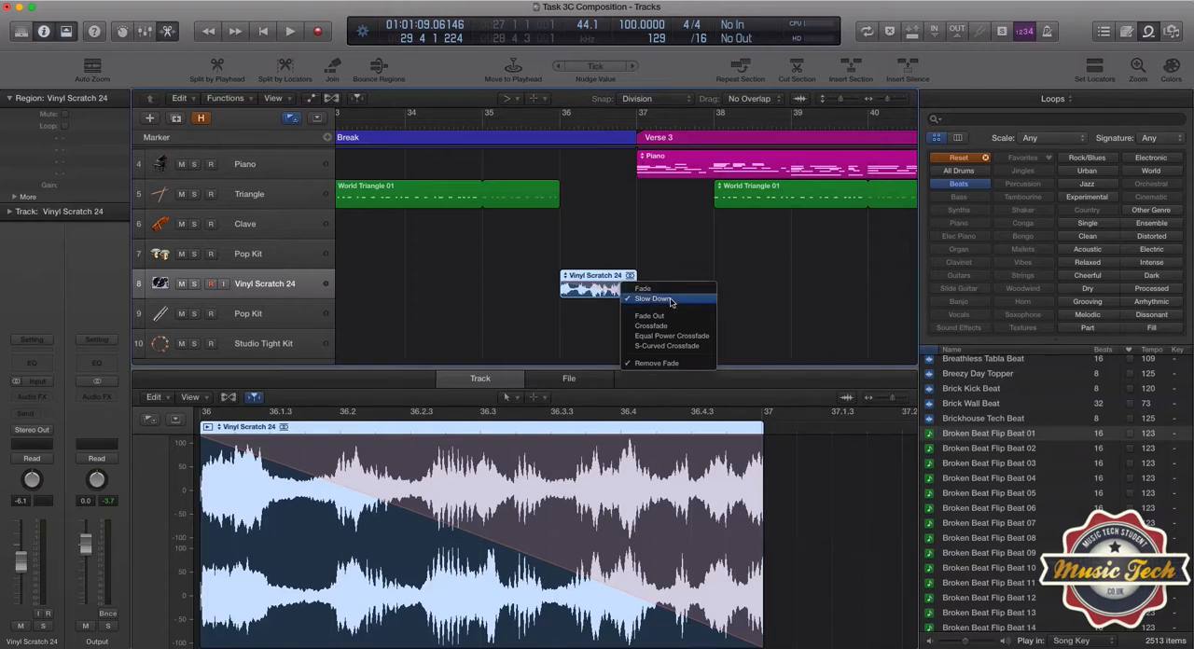
left_click(670, 300)
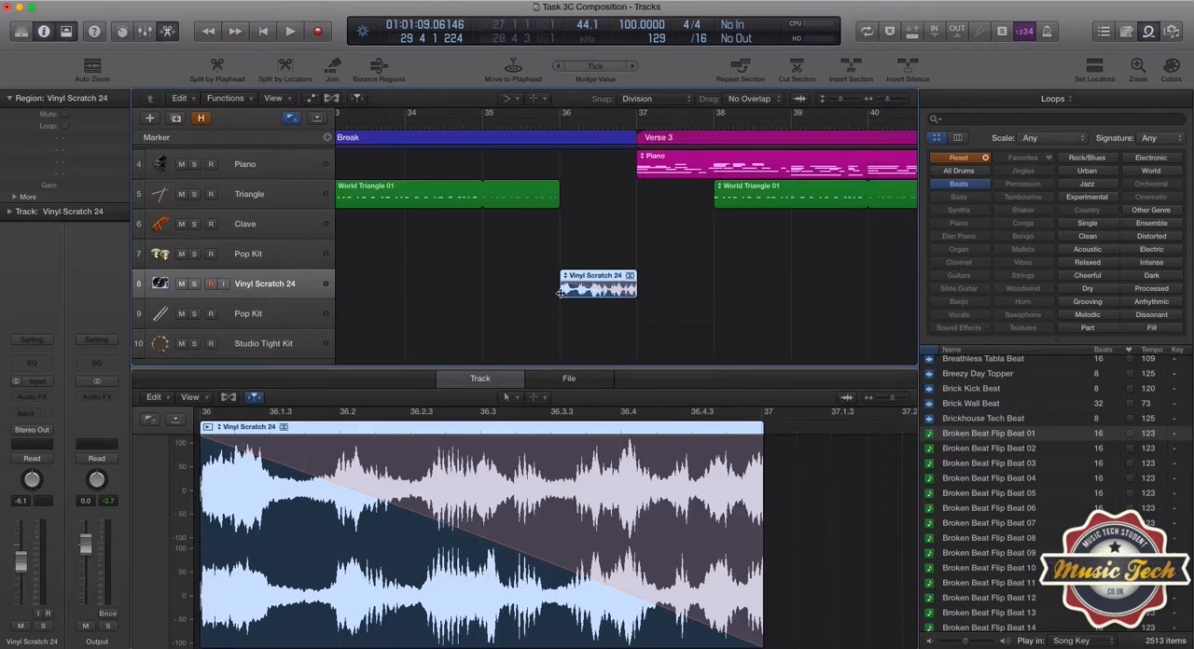
right_click(616, 289)
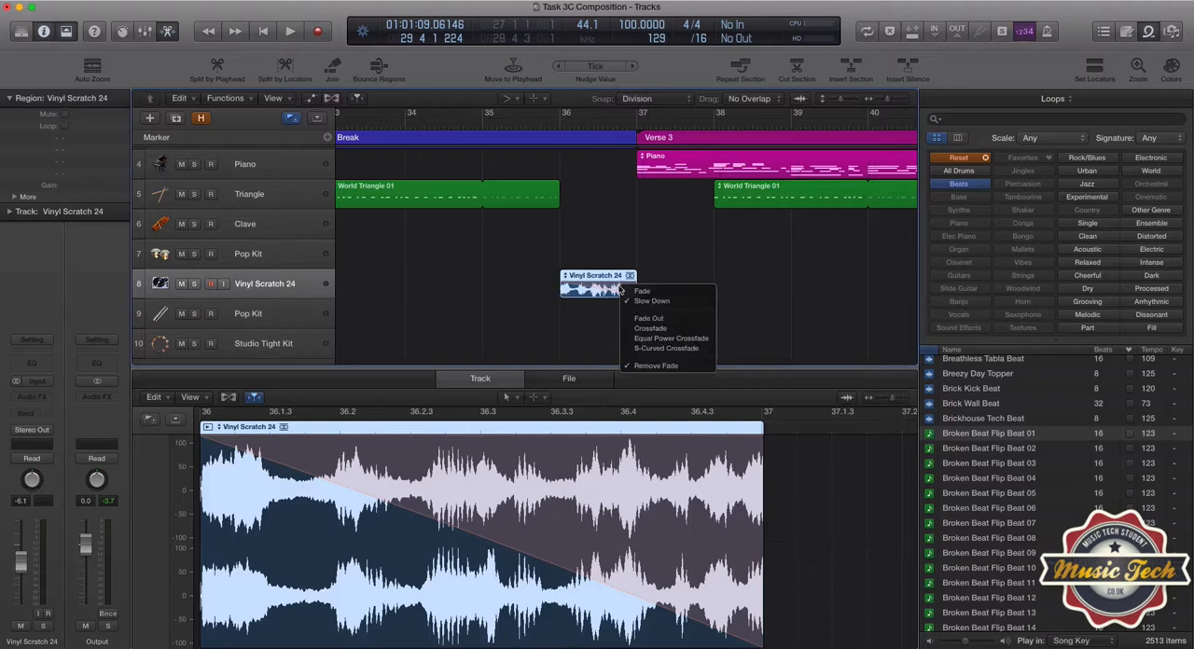
left_click(661, 277)
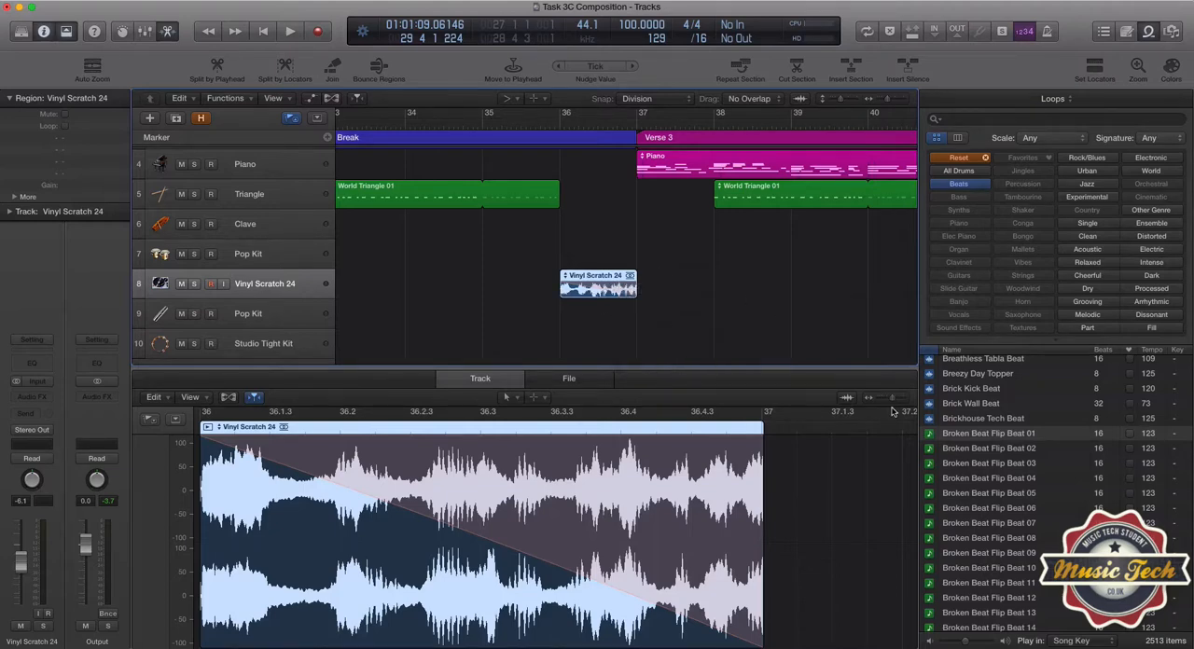
Filter the Apple Loops by Percussion instead of Beats and preview the original Vinyl Scratch 24 loop.
left_click(986, 159)
left_click(1022, 184)
scroll(989, 391, "down", 20)
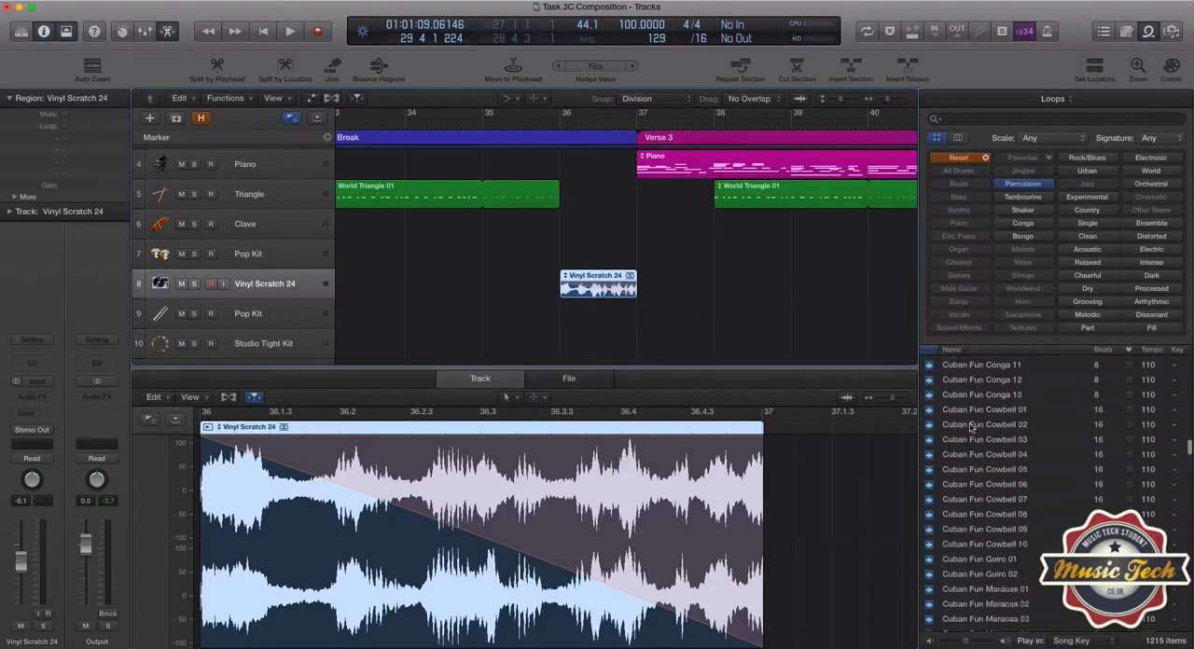
scroll(974, 430, "down", 20)
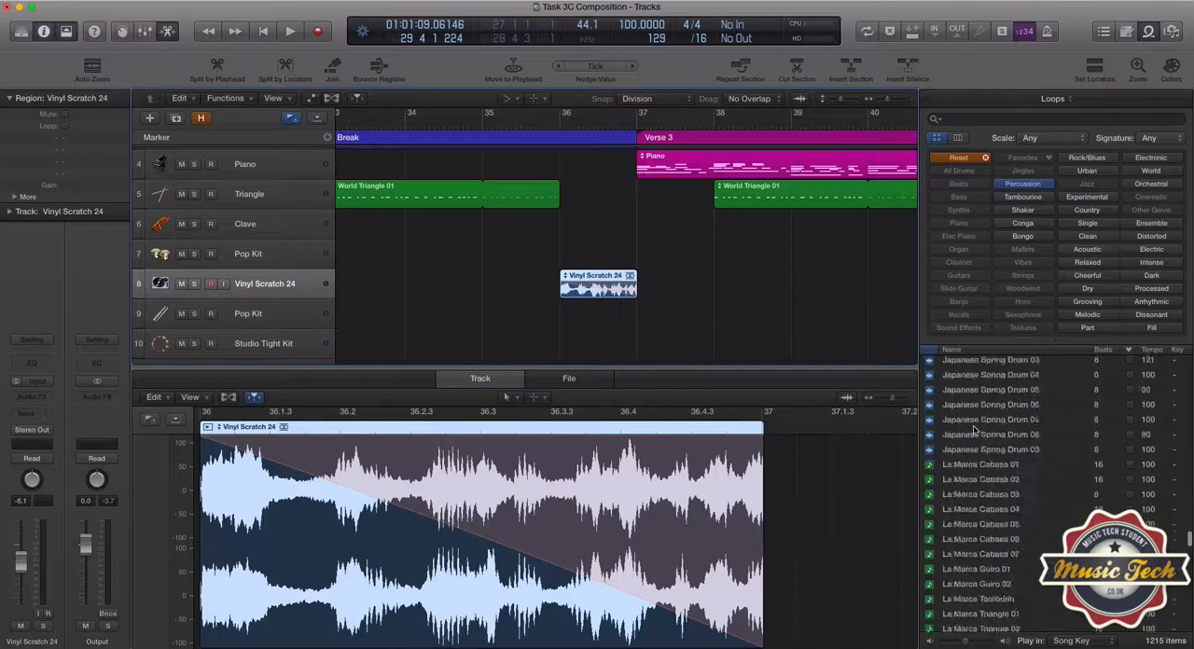
scroll(974, 430, "down", 20)
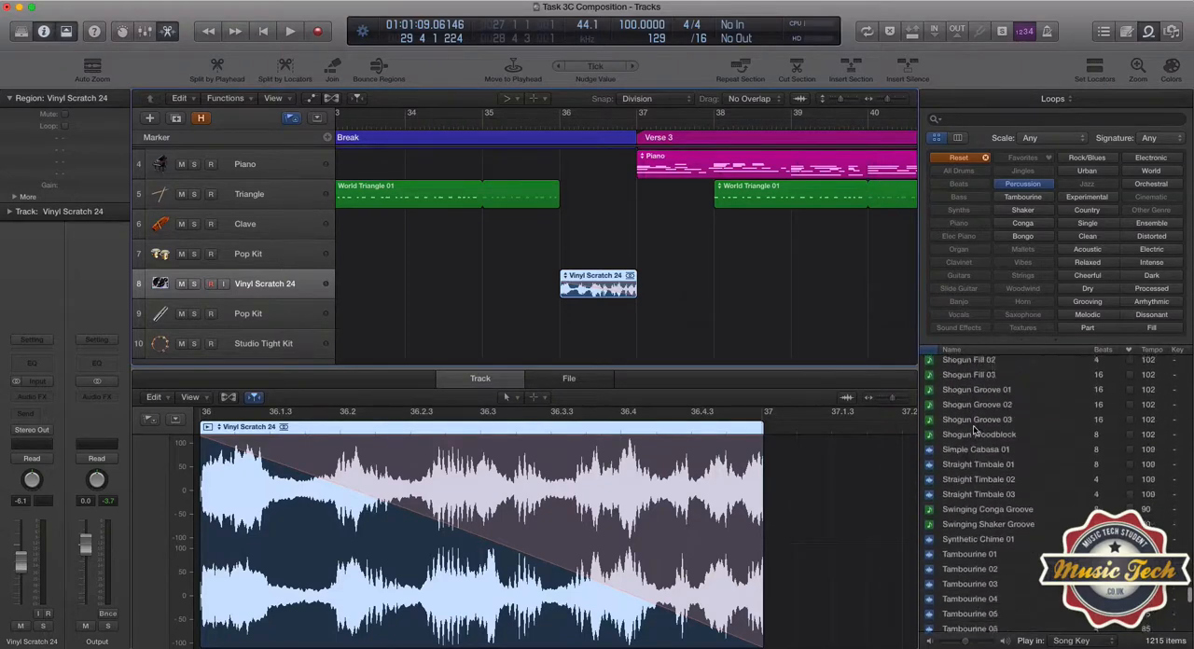
scroll(974, 430, "down", 6)
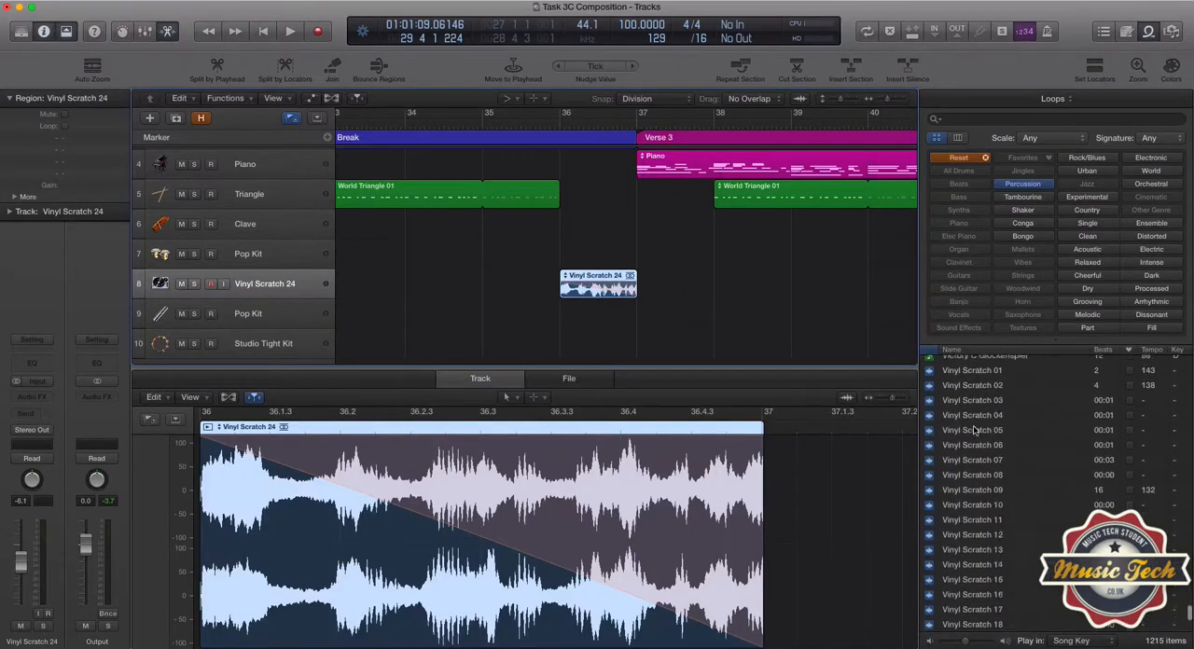
scroll(987, 522, "down", 2)
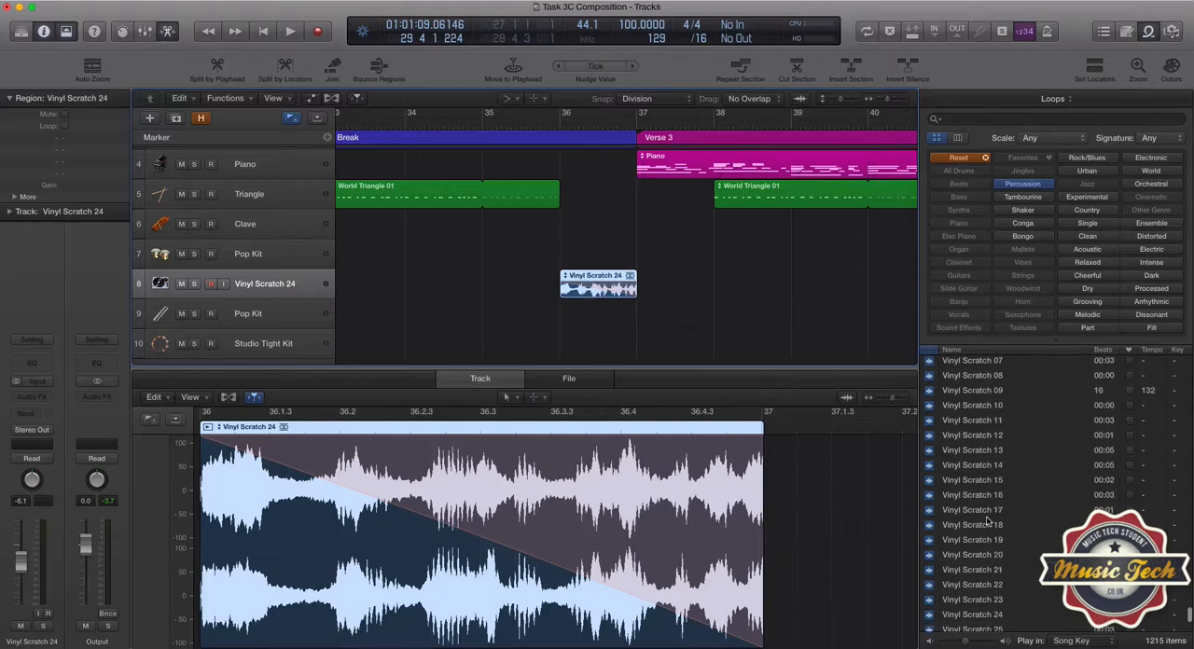
left_click(966, 541)
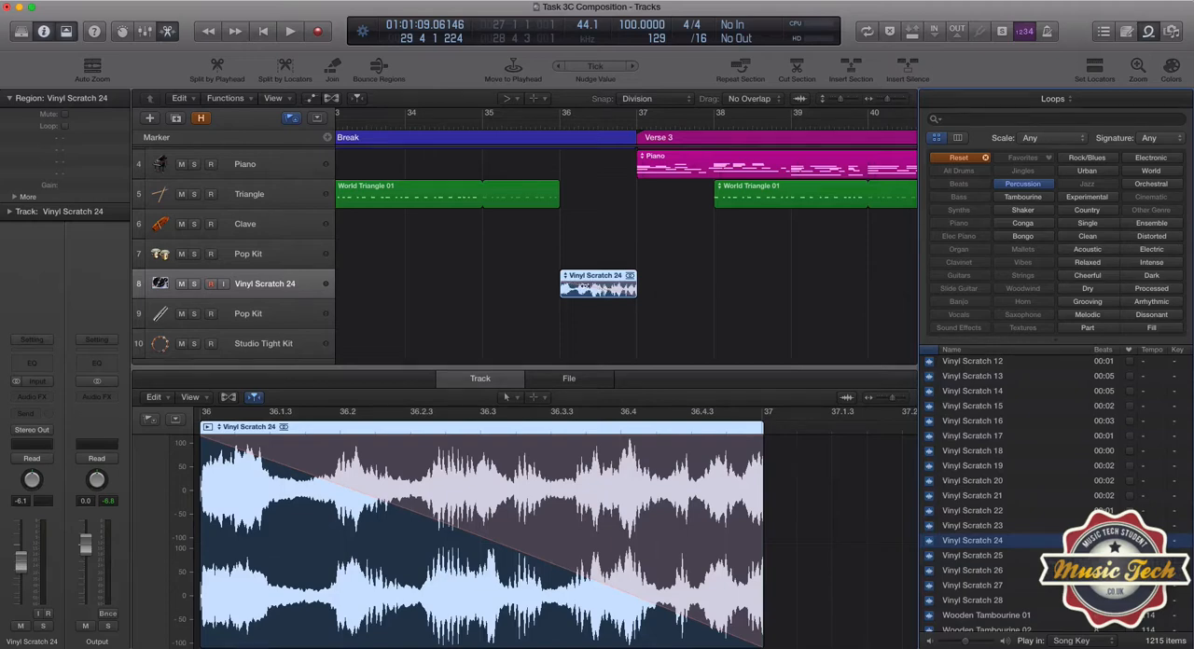
Play the arrangement from bar 35 through the Vinyl Scratch 24 region into Verse 3, and stop.
left_click(482, 131)
key("space")
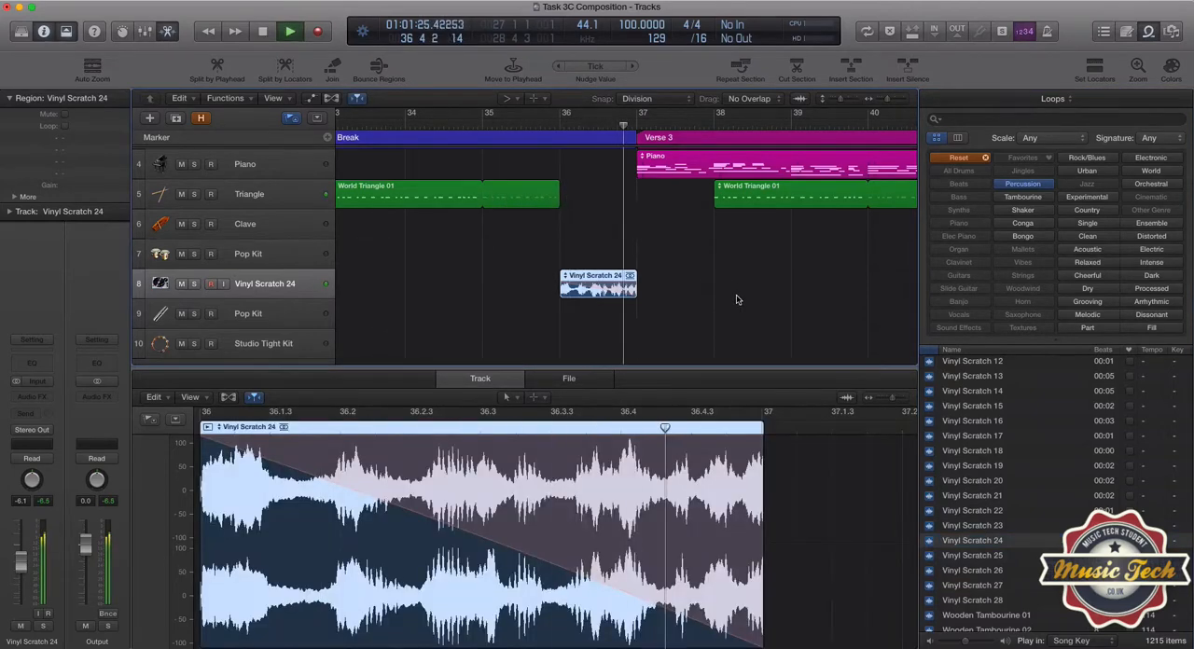
key("space")
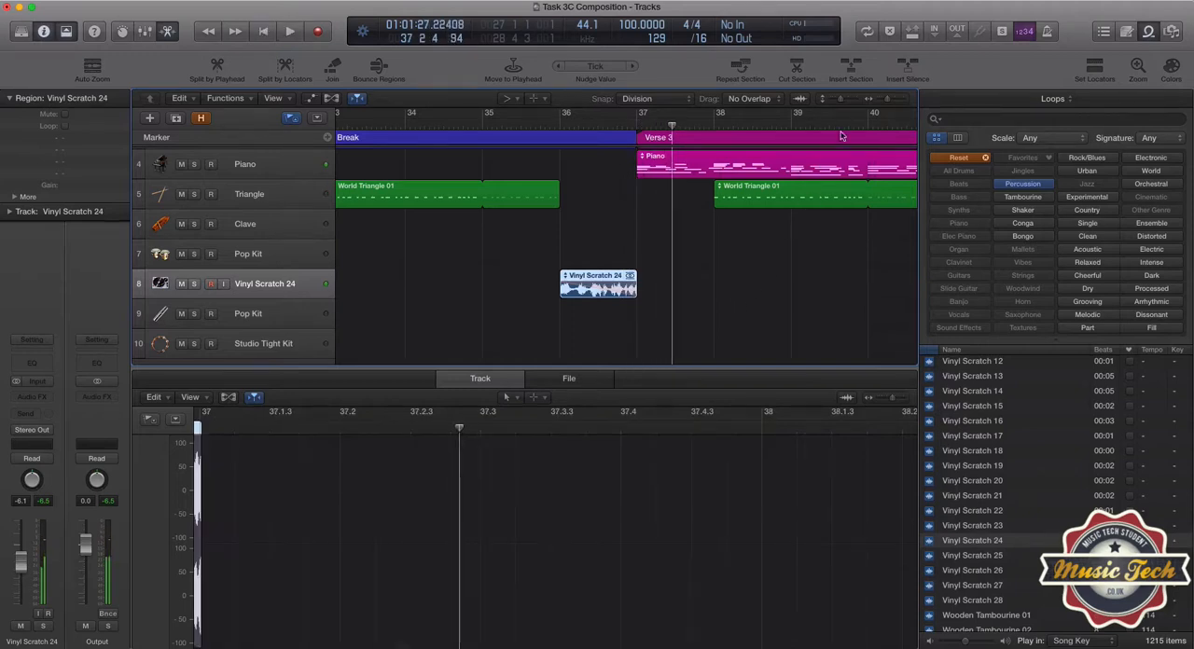
Show the whole arrangement and briefly play the start of the Break section from bar 33.
left_click(885, 103)
left_click_drag(885, 103, 883, 102)
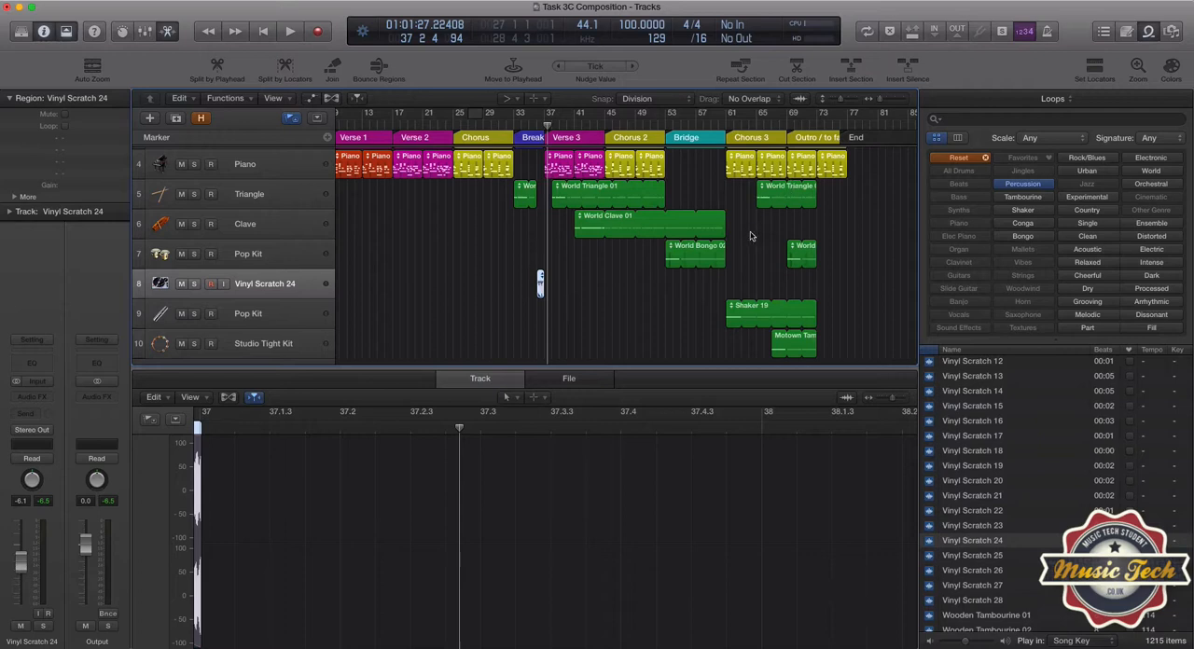
scroll(625, 307, "left", 3)
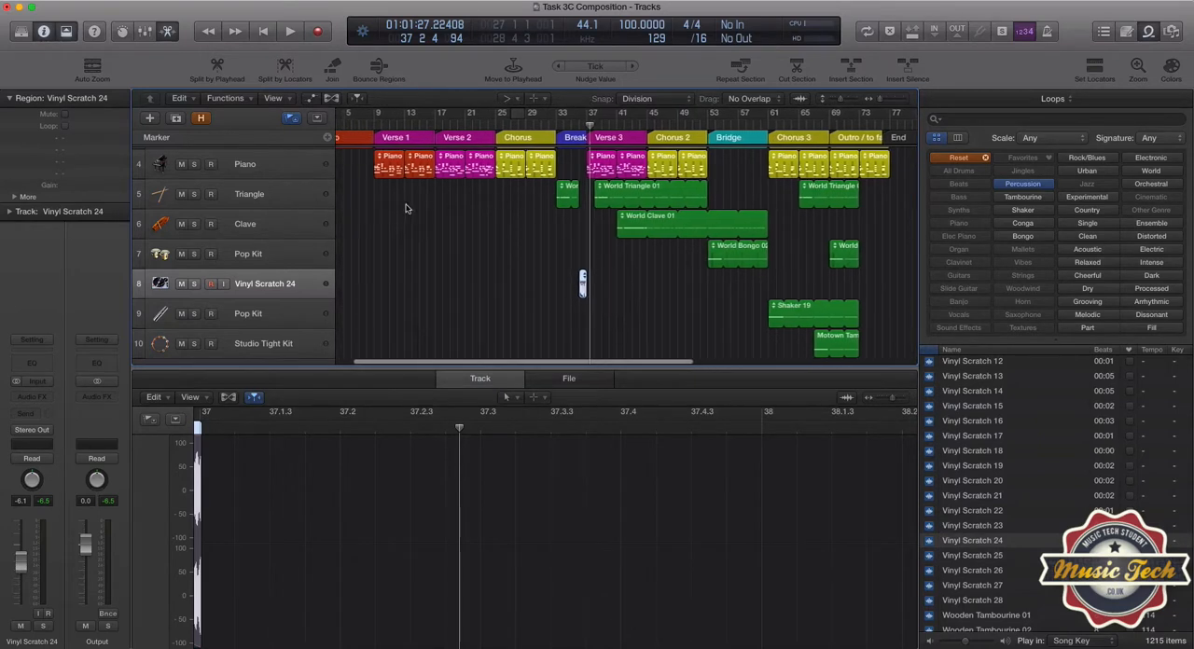
scroll(432, 231, "left", 1)
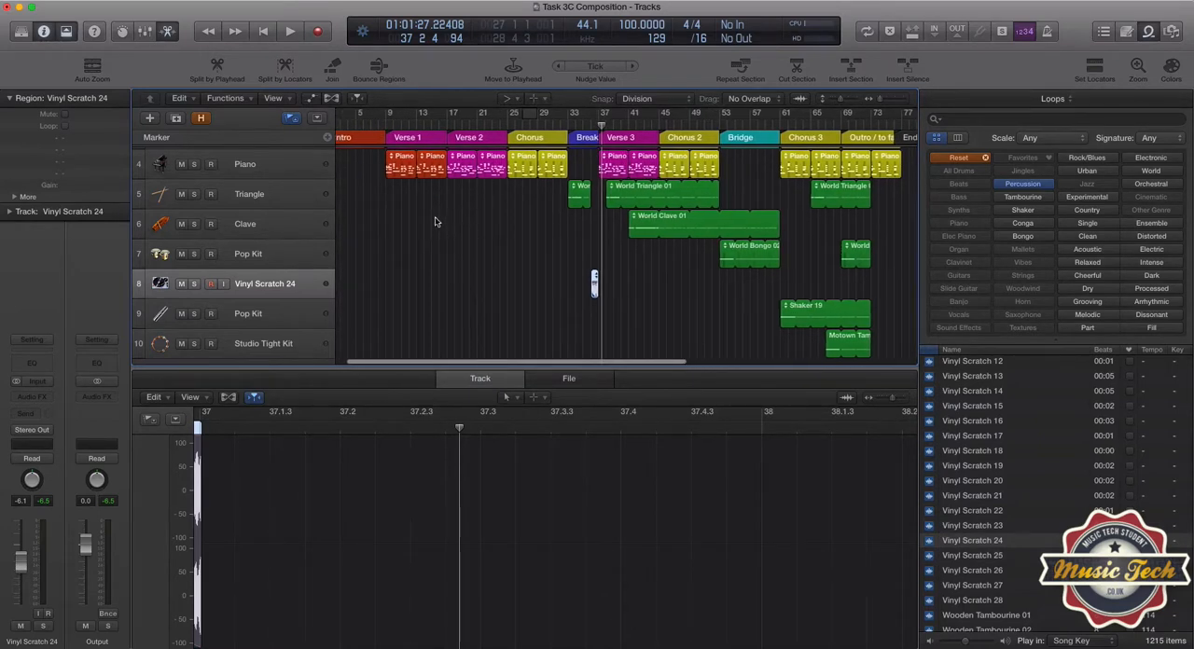
scroll(456, 256, "up", 1)
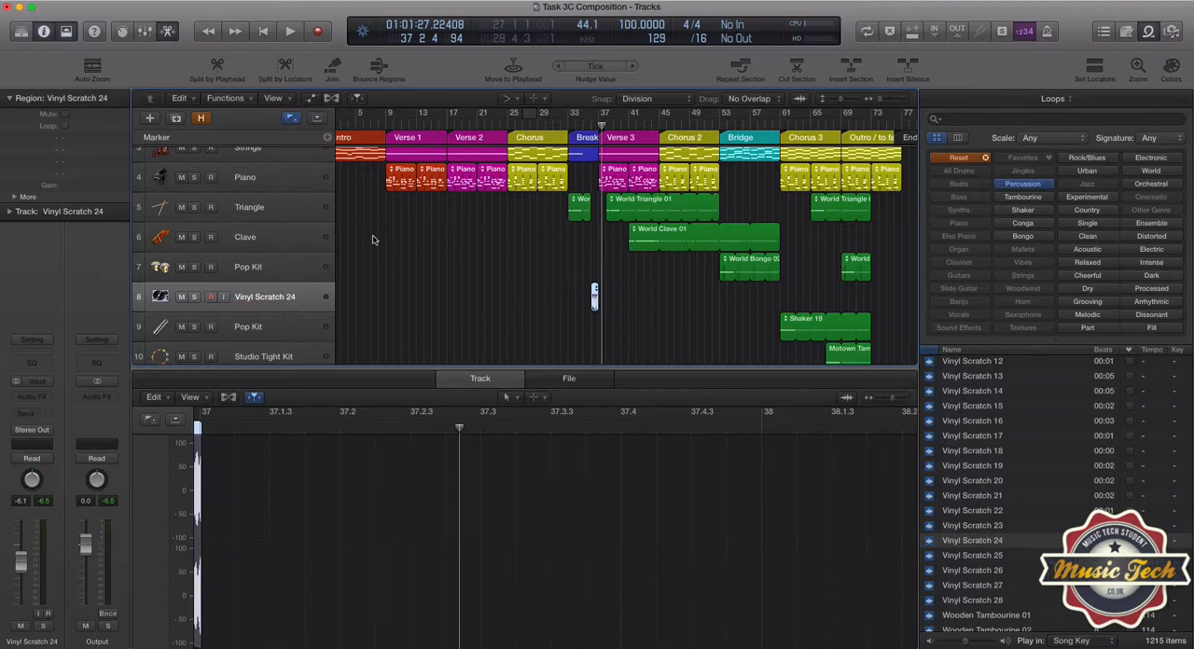
double_click(569, 128)
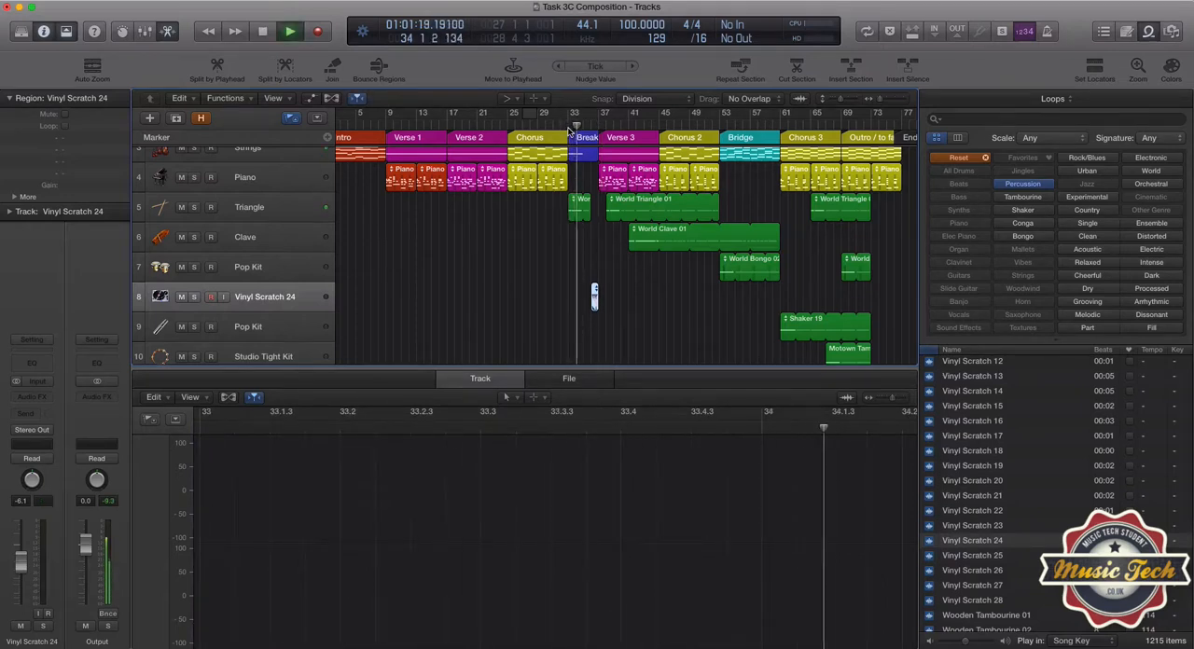
key("space")
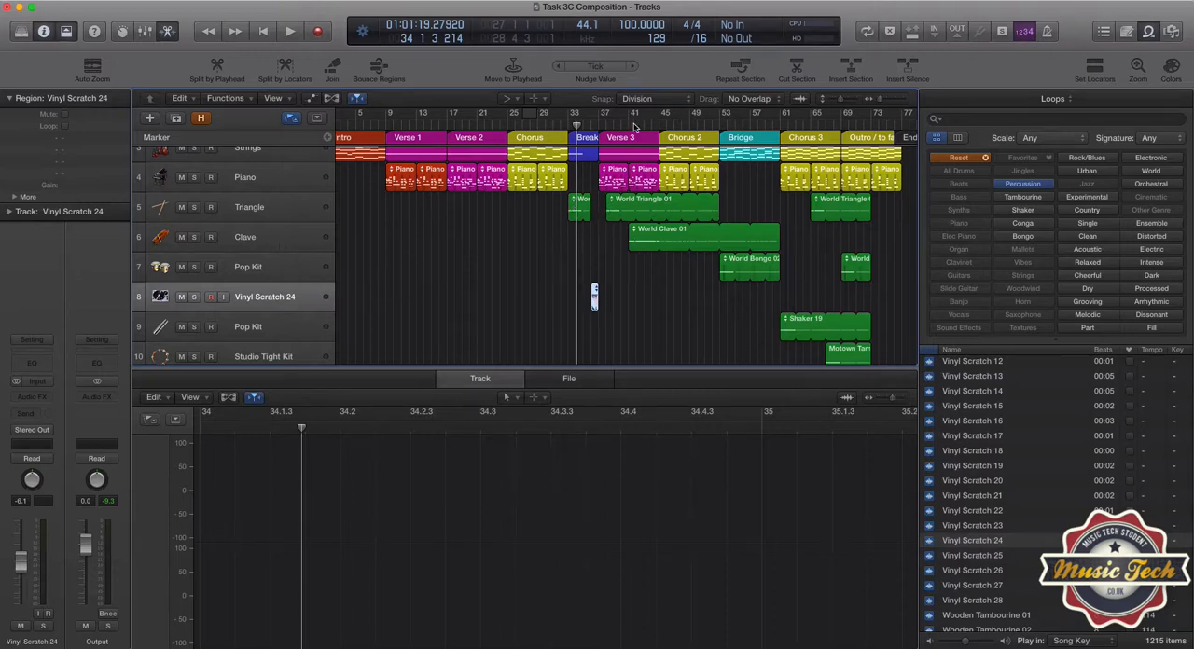
Play Verse 3 from bar 41 to hear the World Clave 01 loop enter, and stop.
left_click(630, 126)
left_click(628, 124)
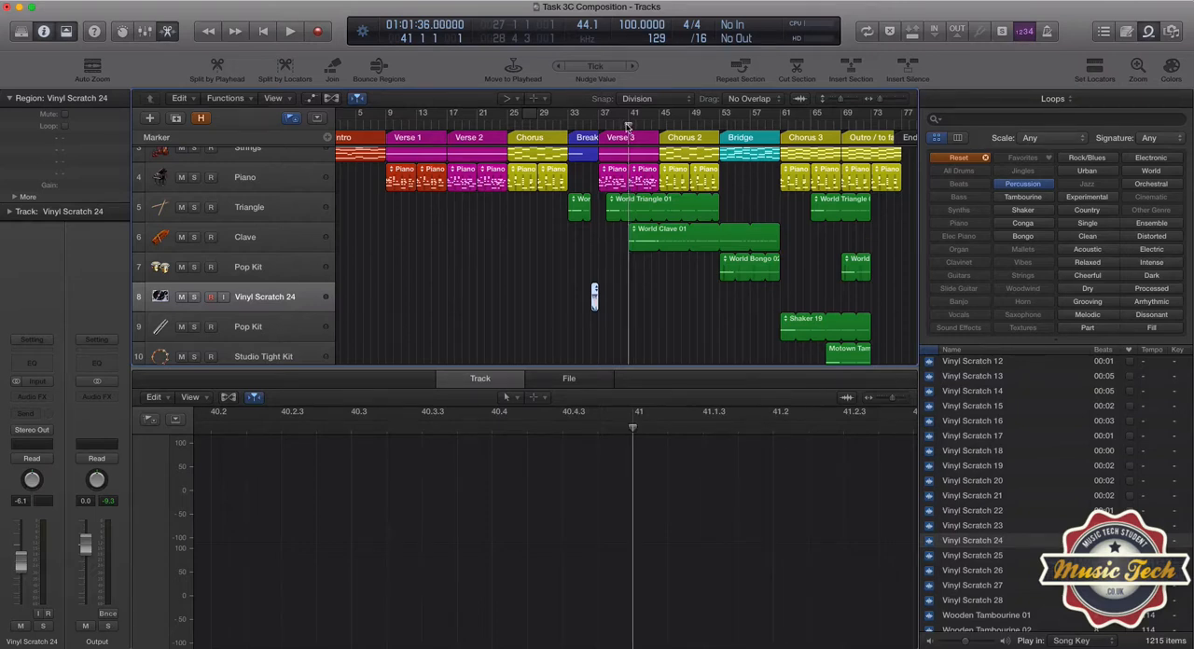
key("space")
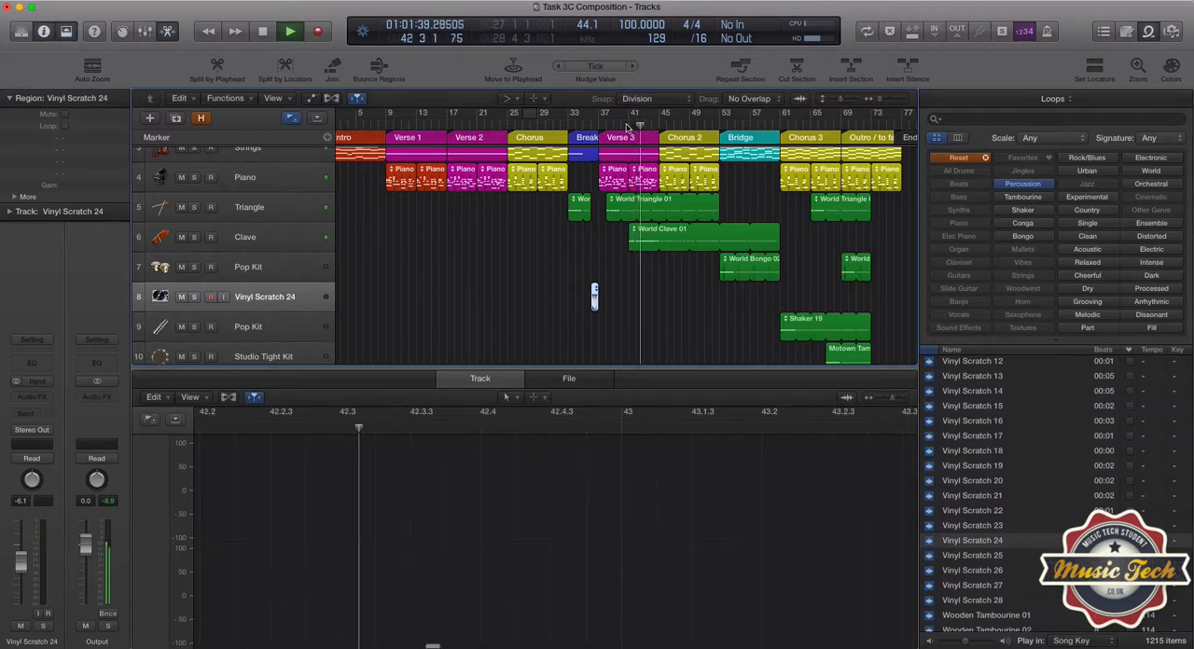
key("space")
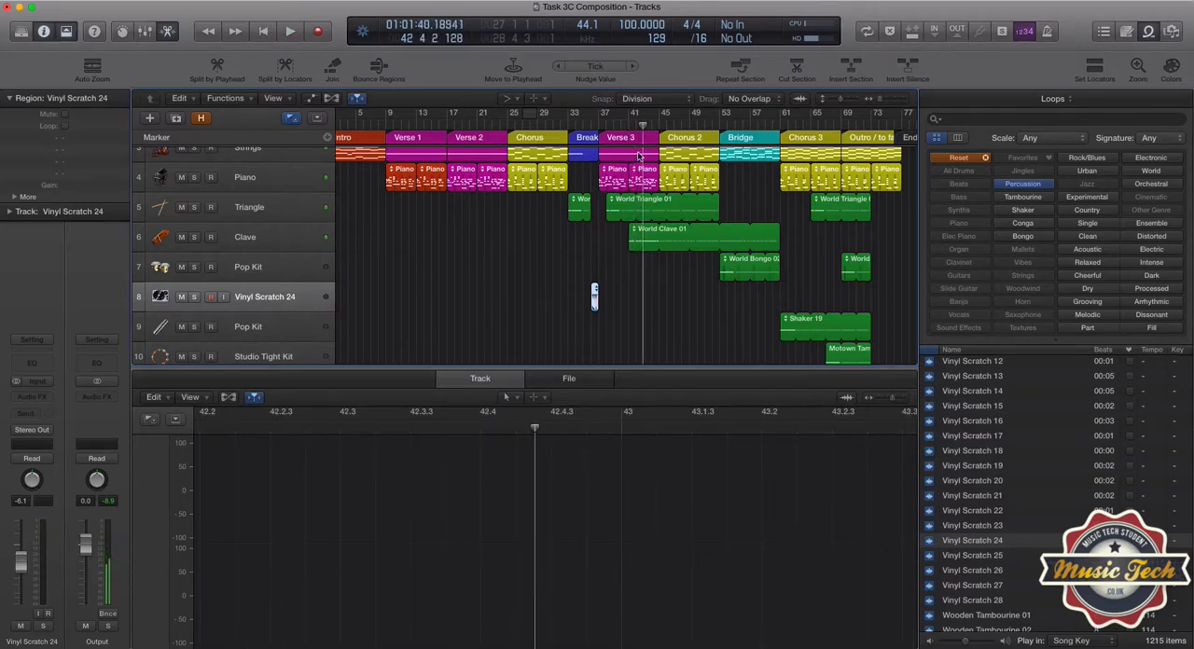
Play from bar 52 into the Bridge to hear the World Bongo 02 loop, and stop.
left_click(719, 126)
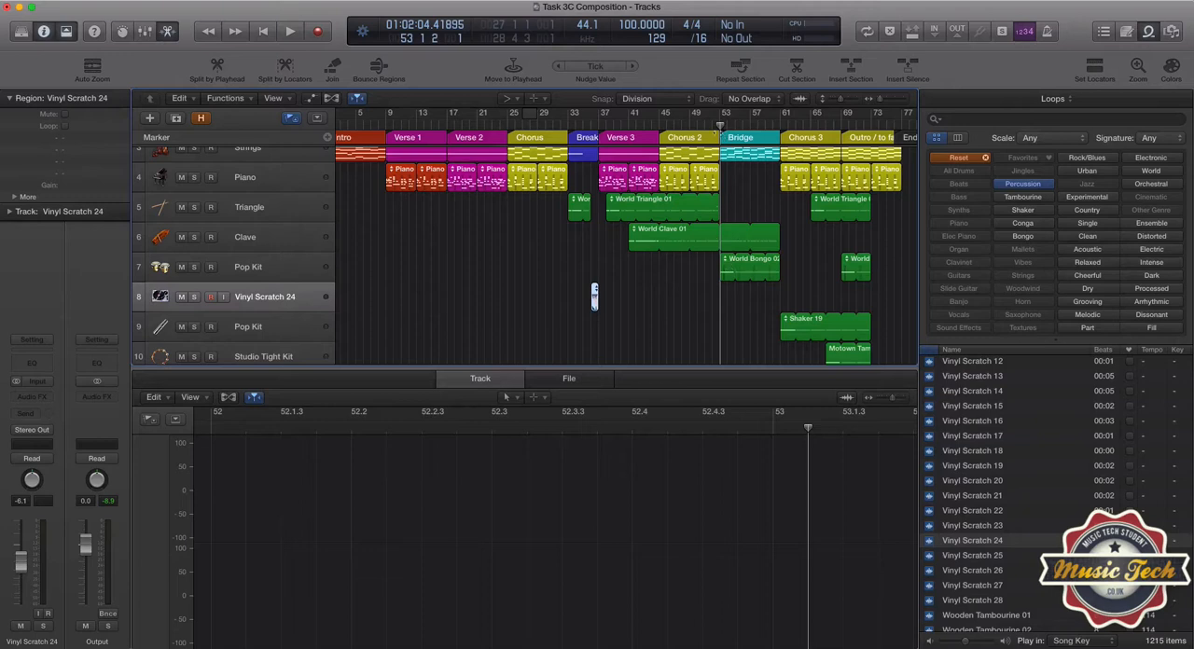
left_click(713, 127)
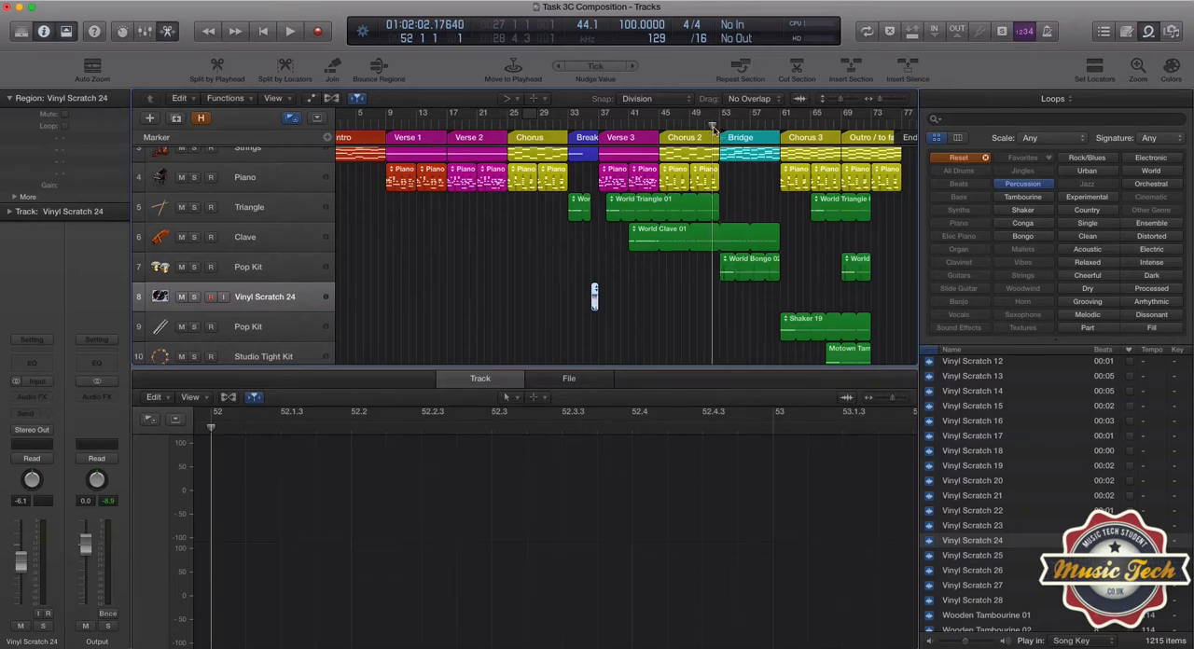
key("space")
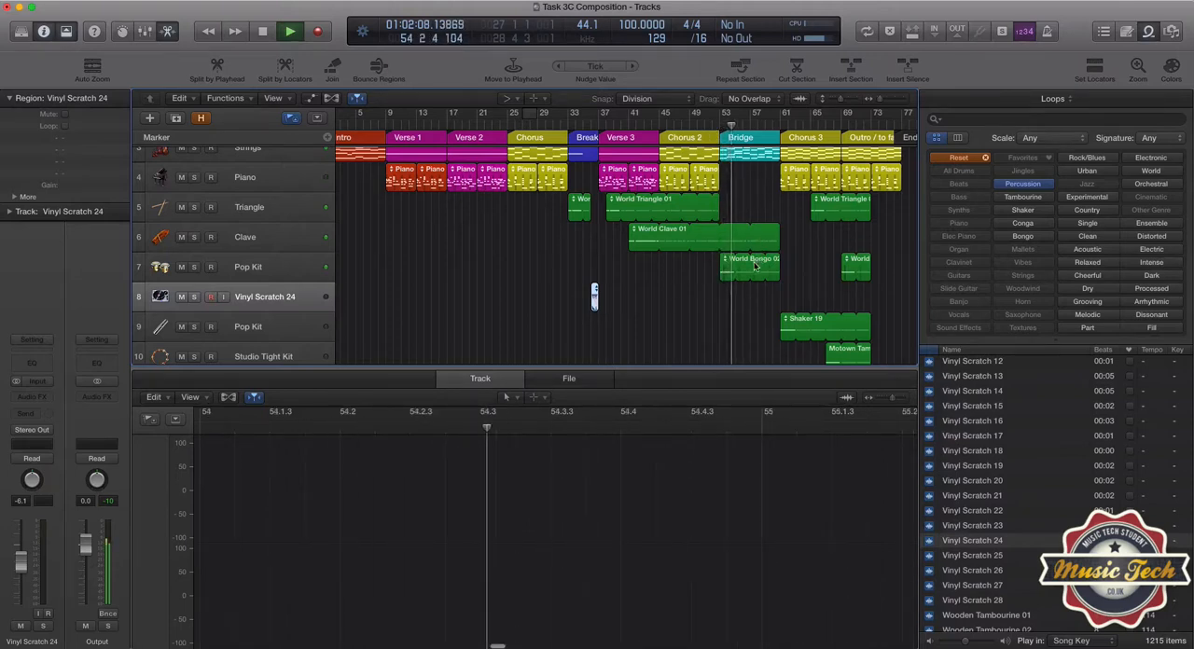
key("space")
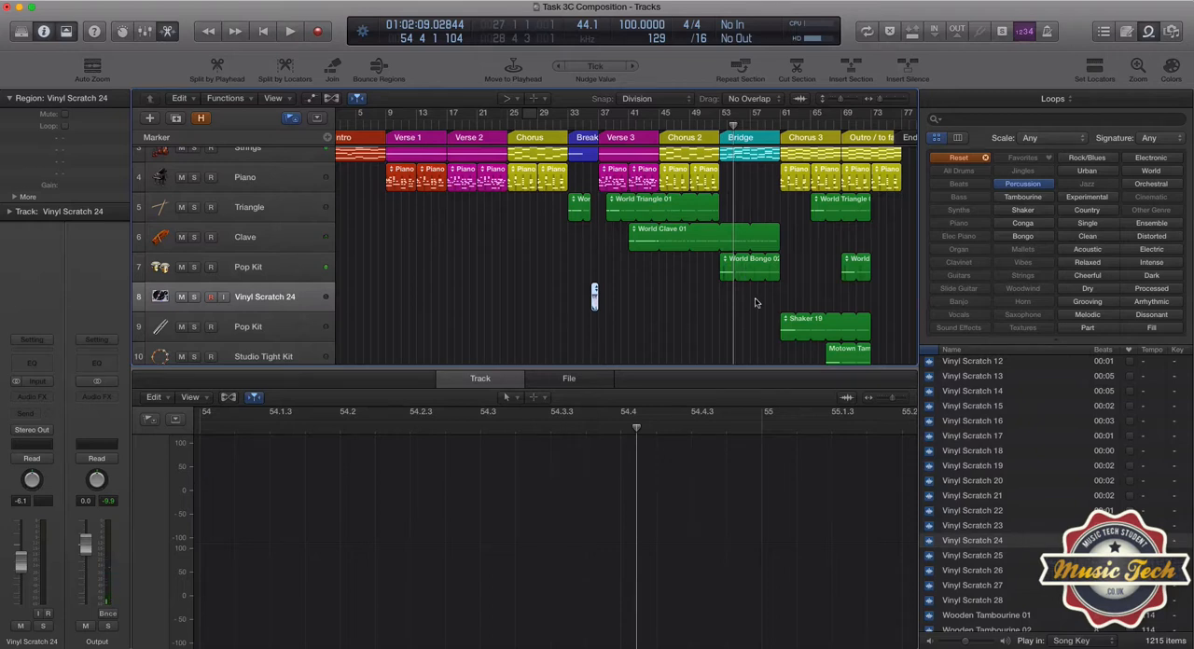
Play the Outro from just before bar 69 to hear its layered percussion loops, and stop.
scroll(755, 304, "right", 3)
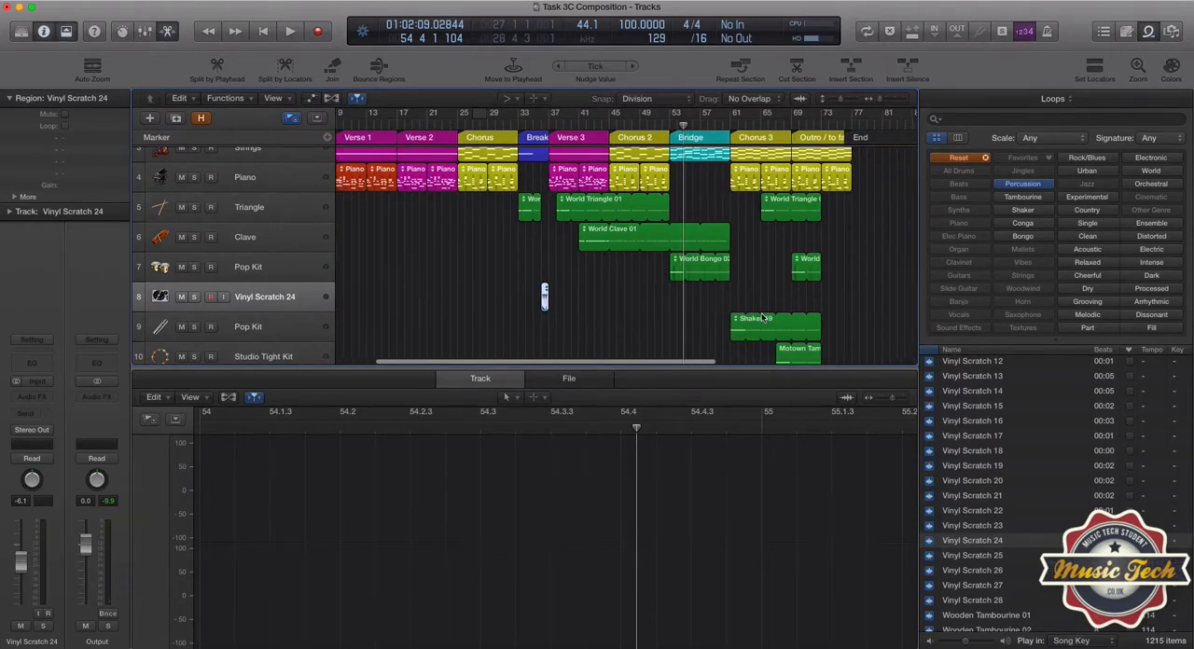
scroll(748, 305, "right", 2)
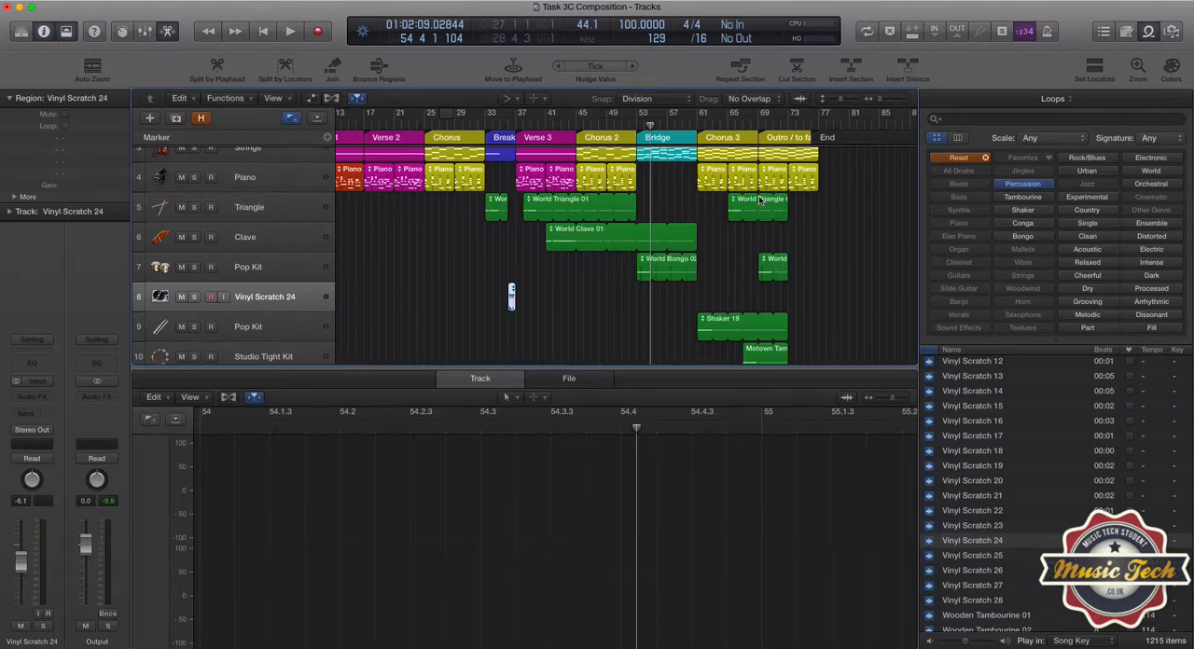
left_click(758, 125)
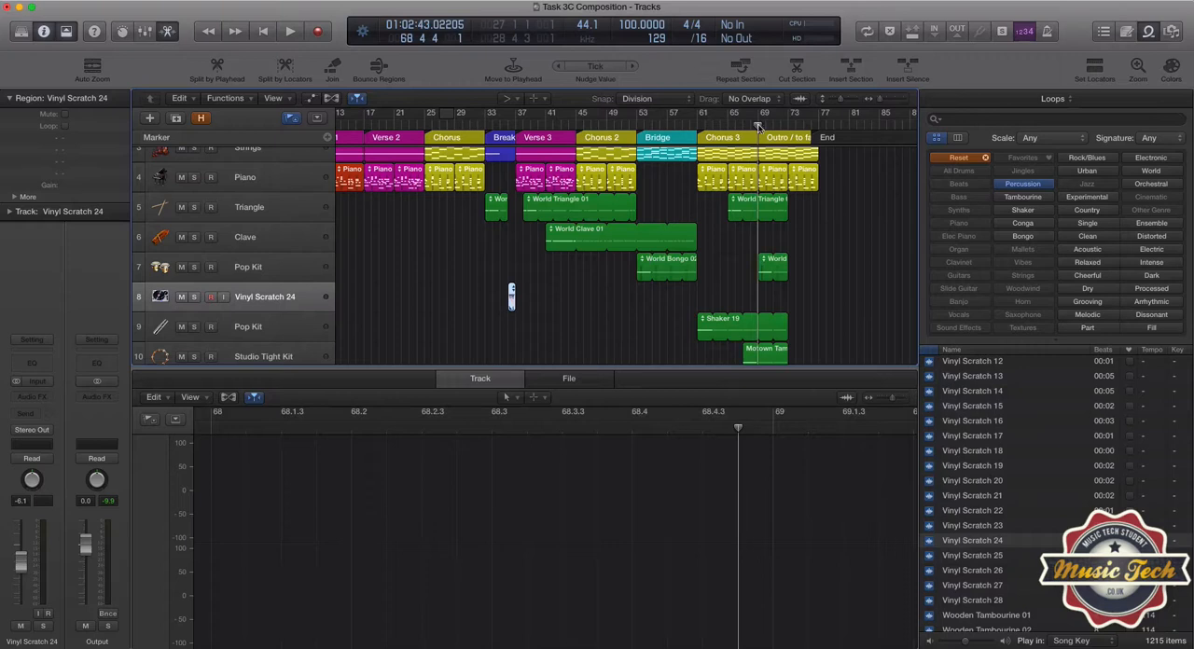
key("space")
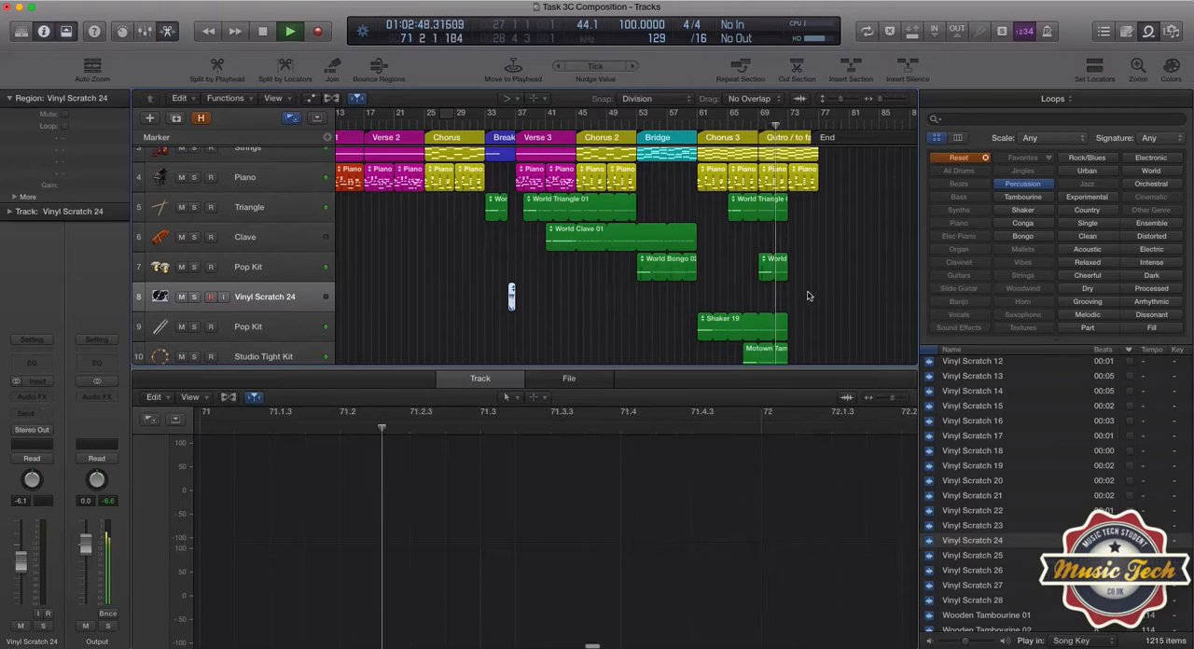
key("space")
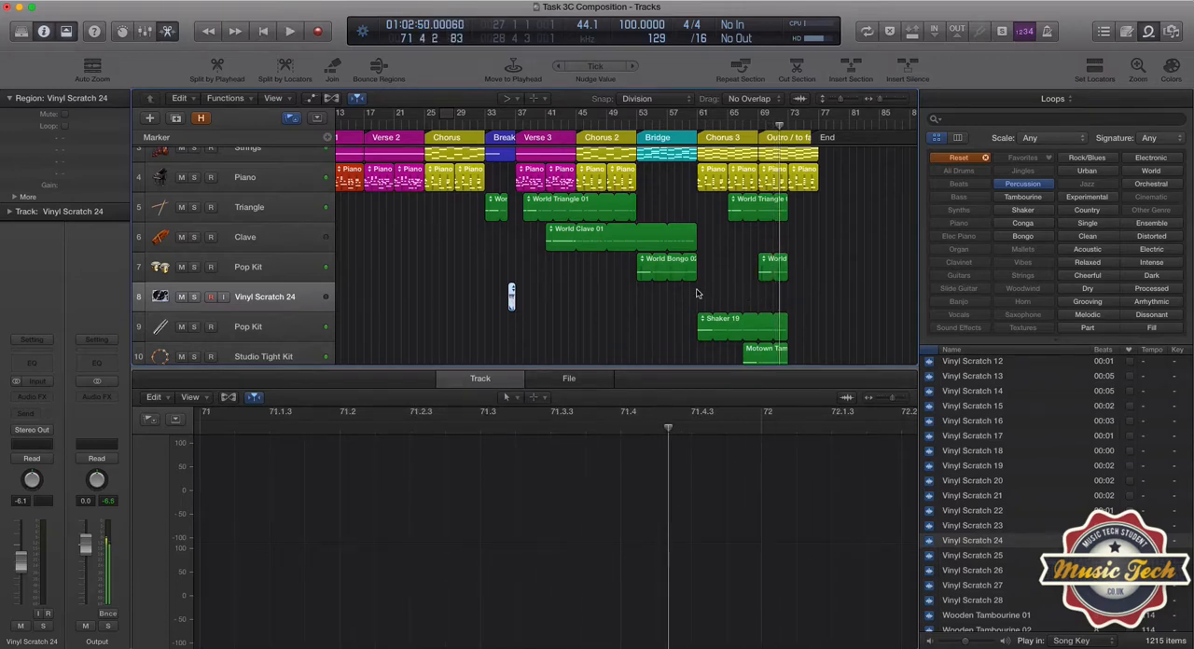
Review the channel strip settings of the Triangle track and the World Bongo 02 and Shaker 19 Pop Kit tracks.
scroll(695, 294, "left", 5)
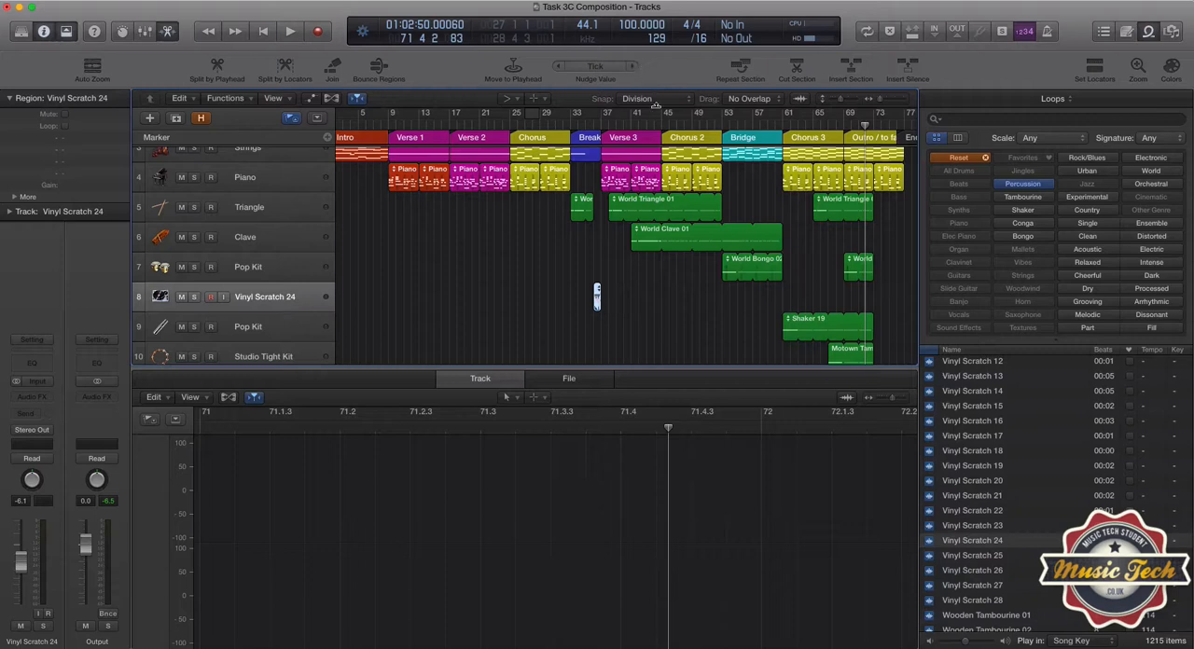
scroll(594, 224, "left", 2)
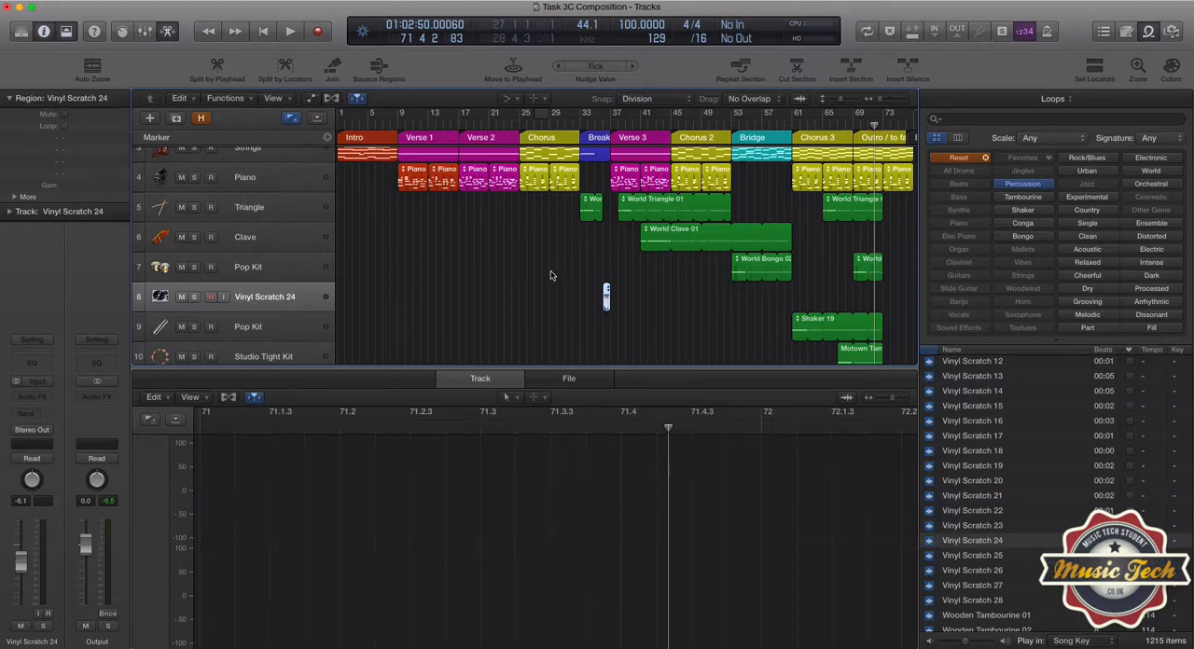
left_click(288, 214)
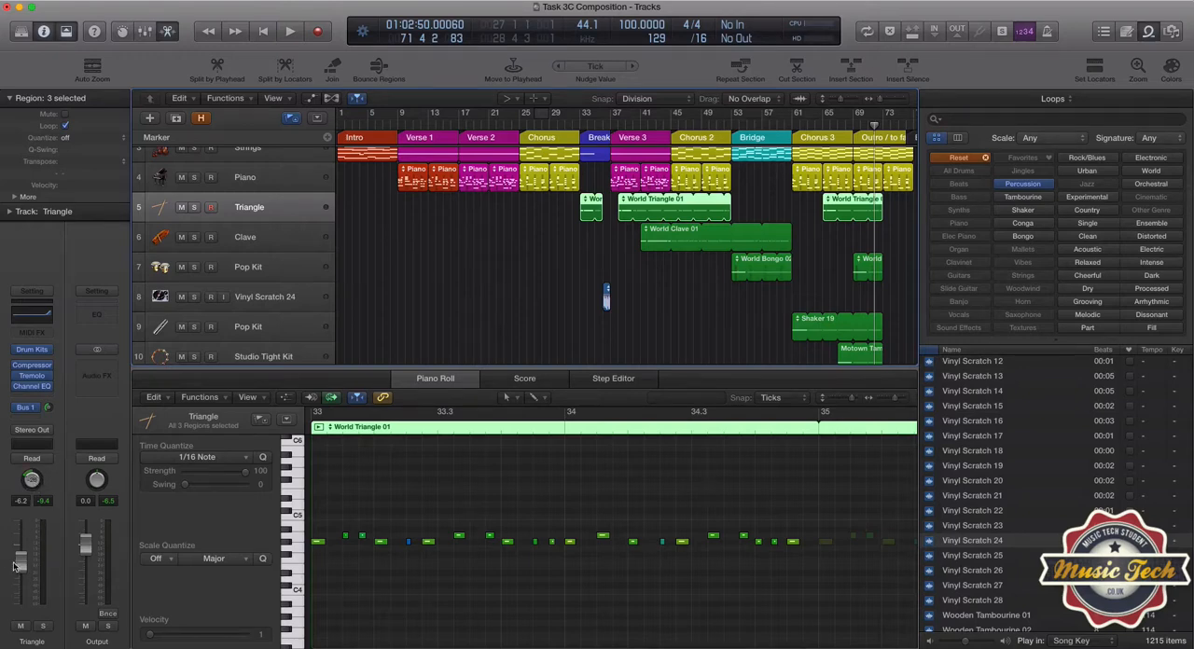
left_click(267, 269)
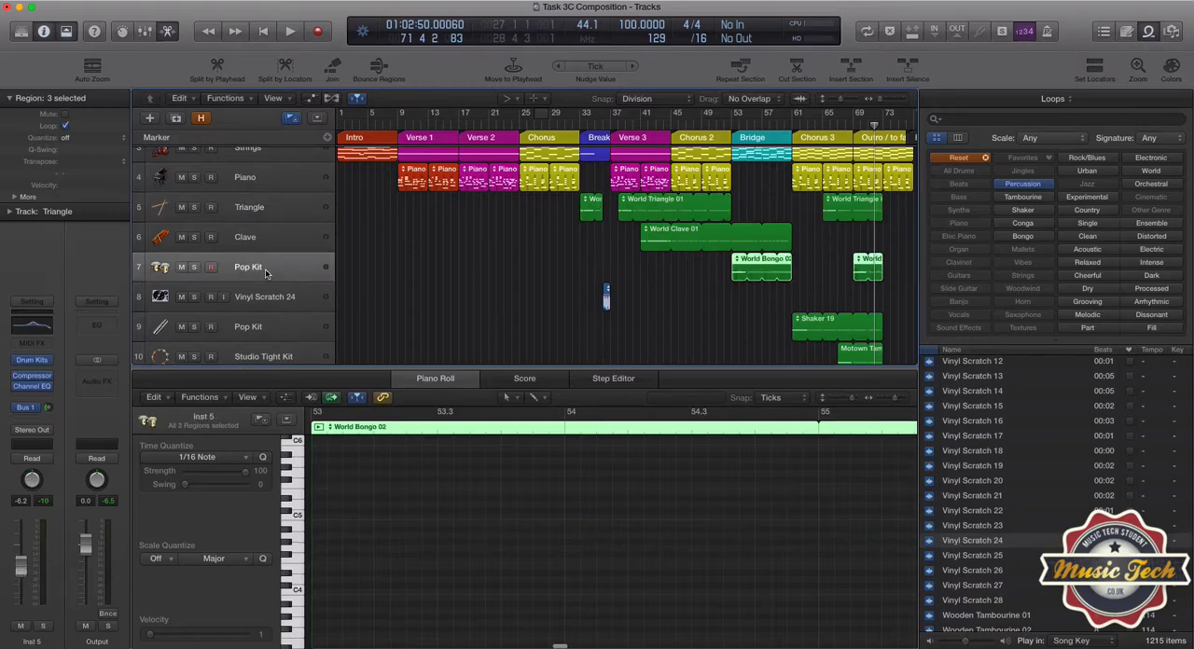
left_click(282, 326)
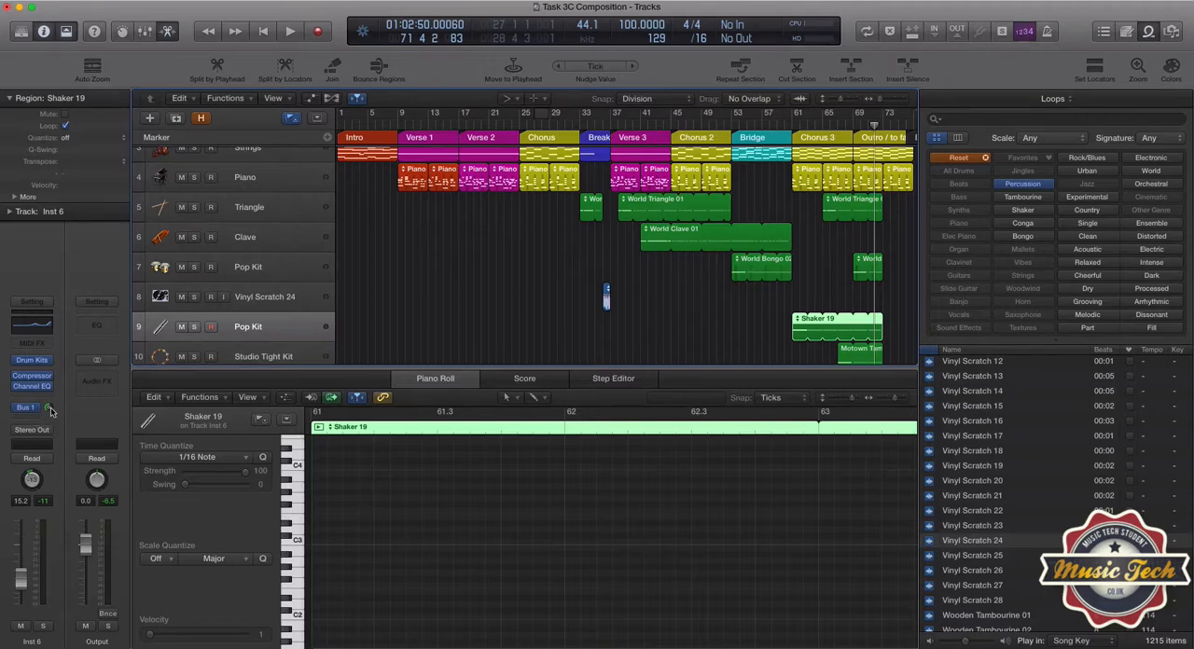
scroll(537, 326, "up", 1)
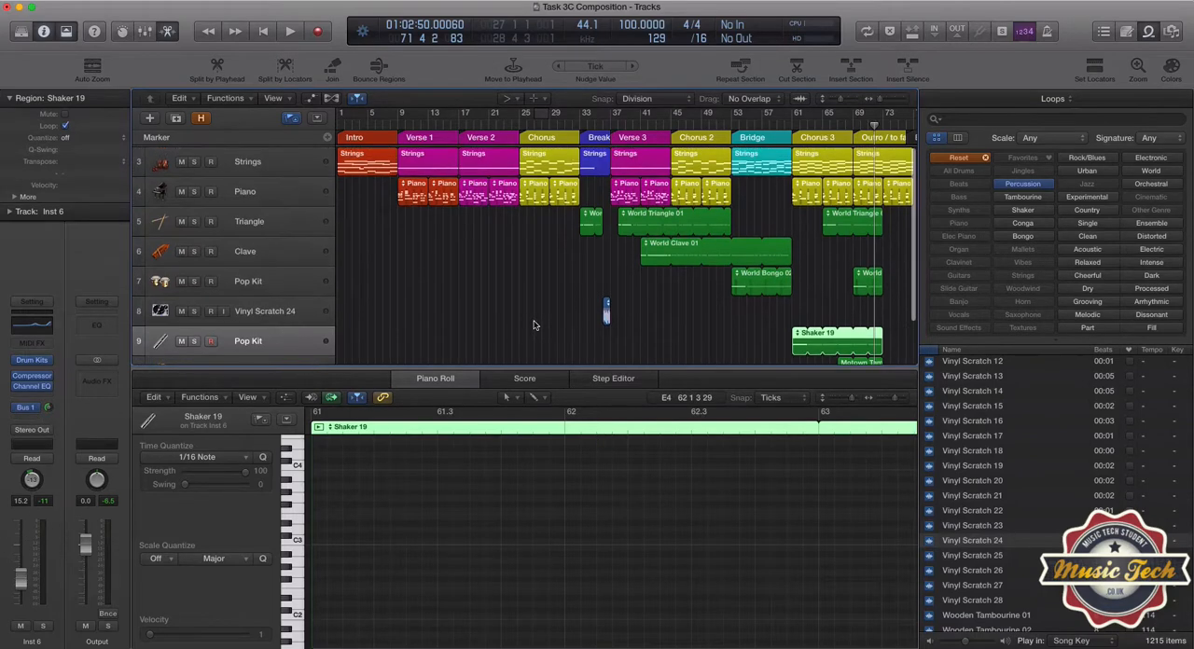